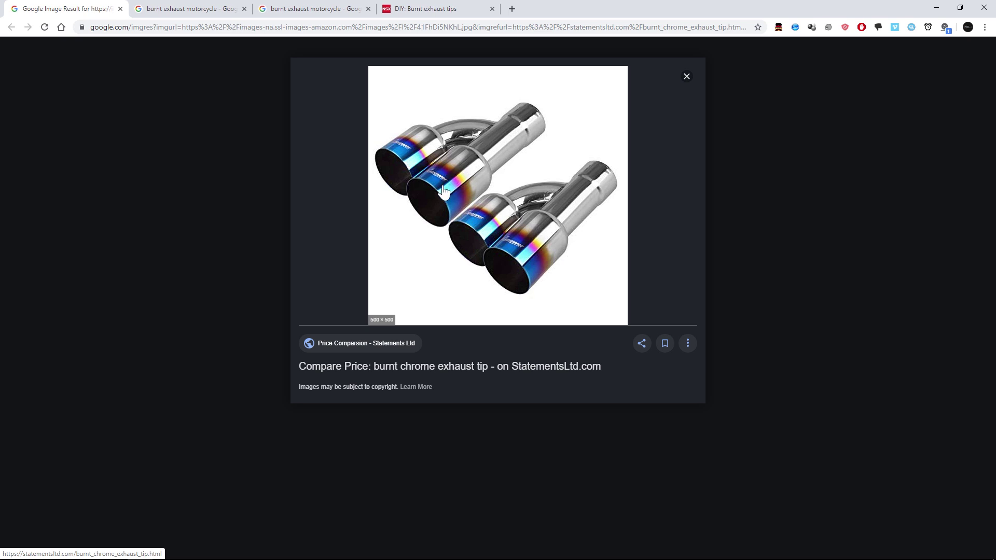
Examine burnt exhaust tip reference photos across the open image search and forum pages, ending on the chrome tips with blue ends.
click(182, 9)
scroll(329, 282, down, 2)
scroll(332, 280, down, 4)
scroll(394, 223, up, 3)
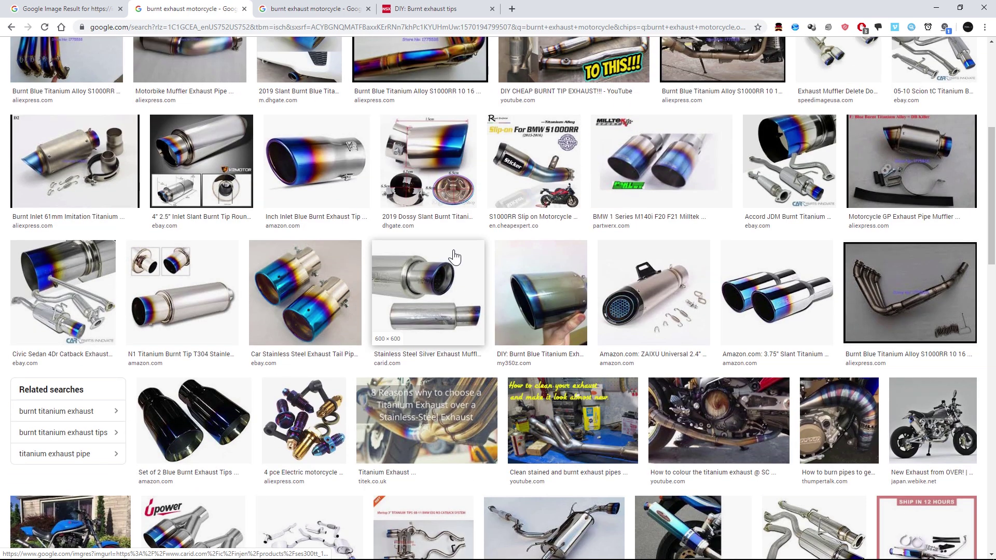
click(425, 11)
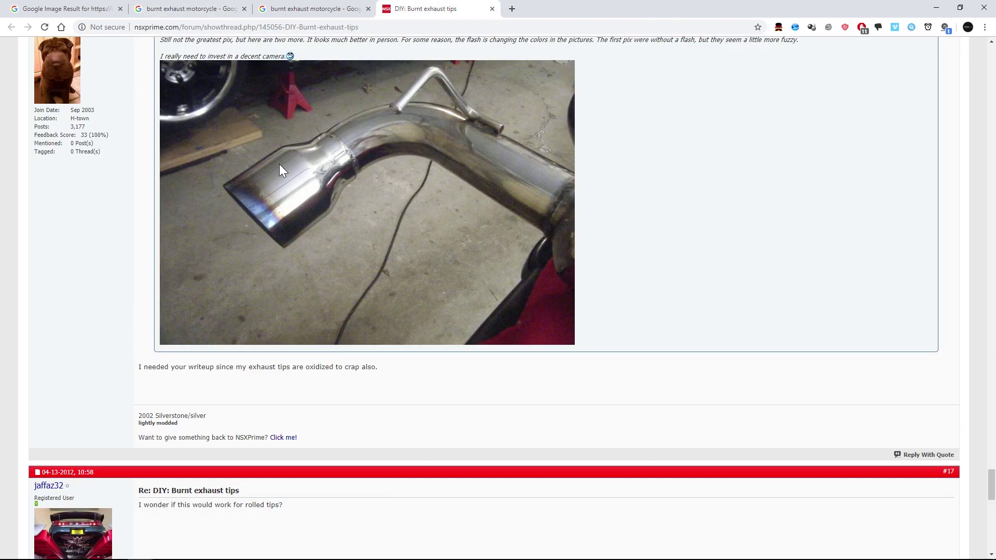
click(336, 13)
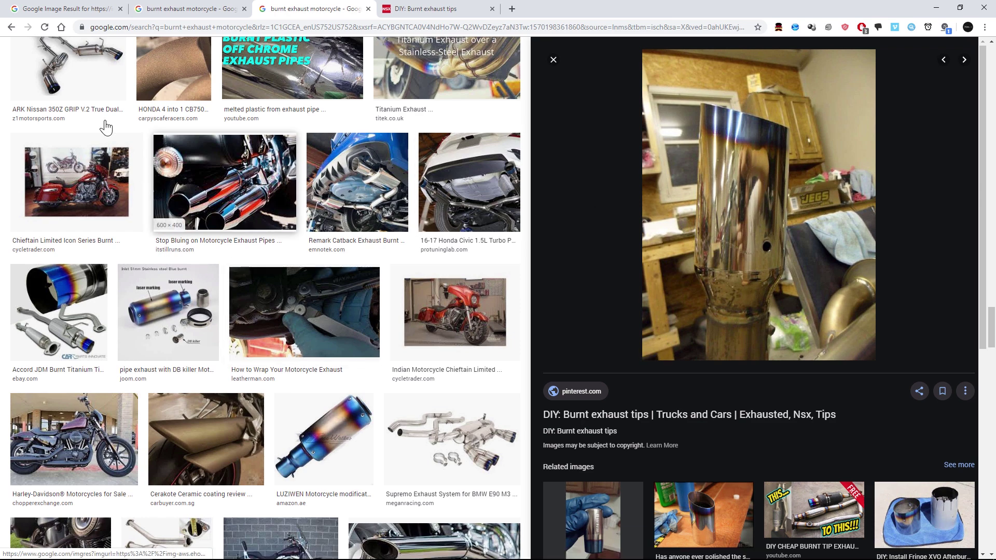
click(66, 15)
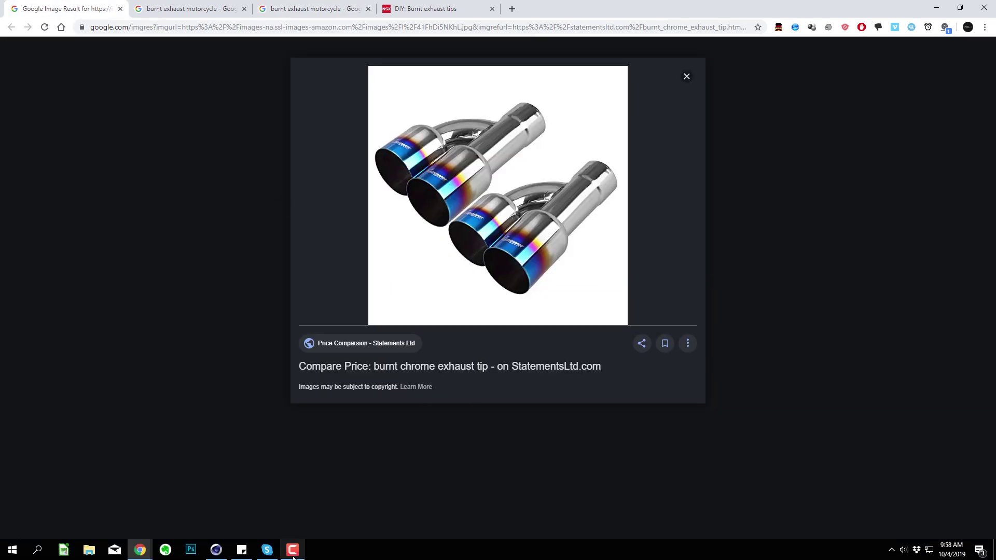
Switch to Cinema 4D, hide the Disc and remove the existing material from the exhaust pipe.
click(222, 556)
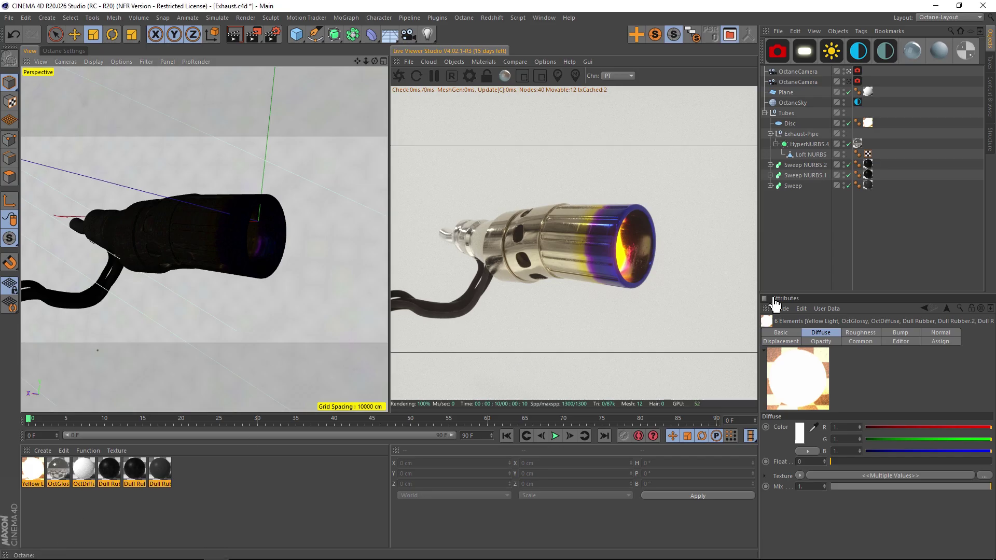
double_click(844, 124)
click(129, 527)
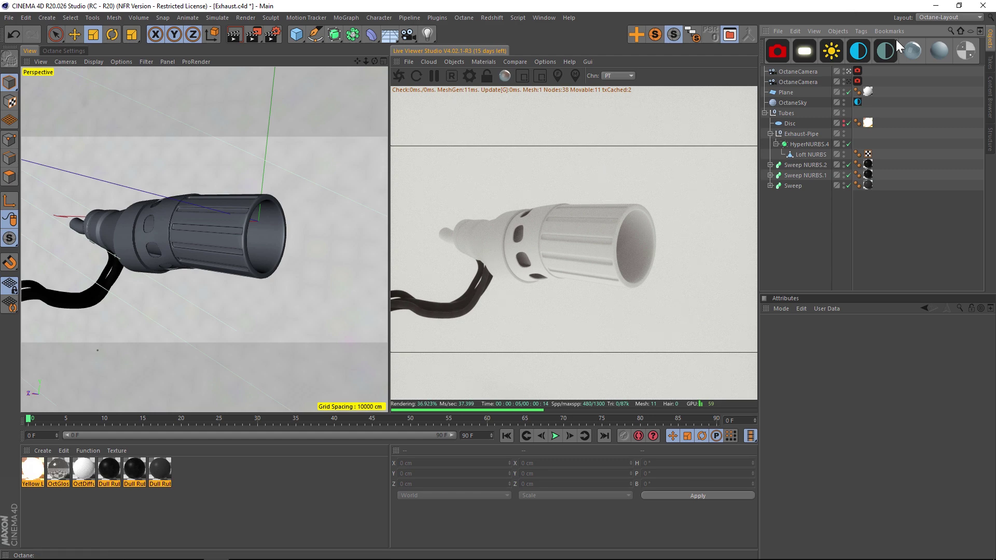
Create a new Octane diffuse material, change its material type to Metallic and apply it to the Exhaust-Pipe object.
click(935, 48)
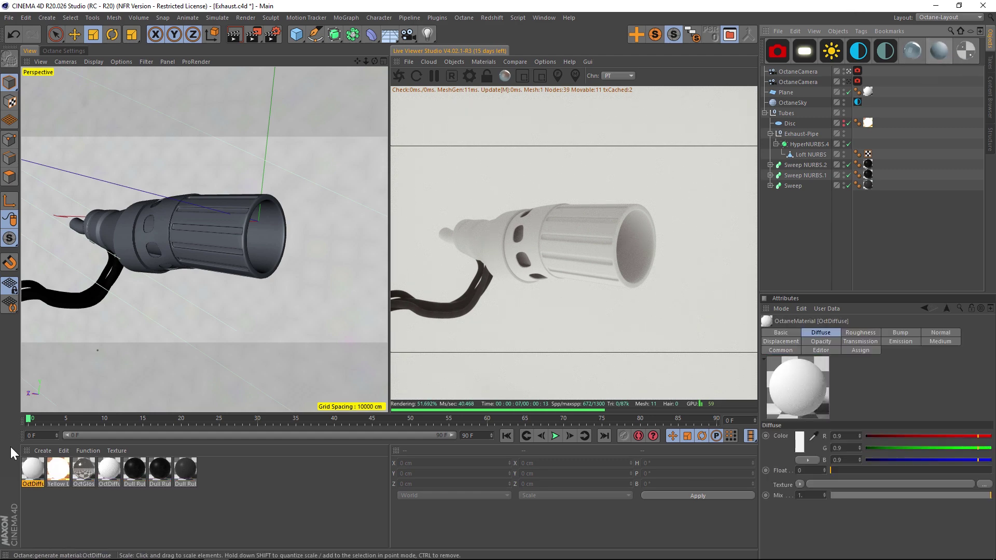
double_click(32, 471)
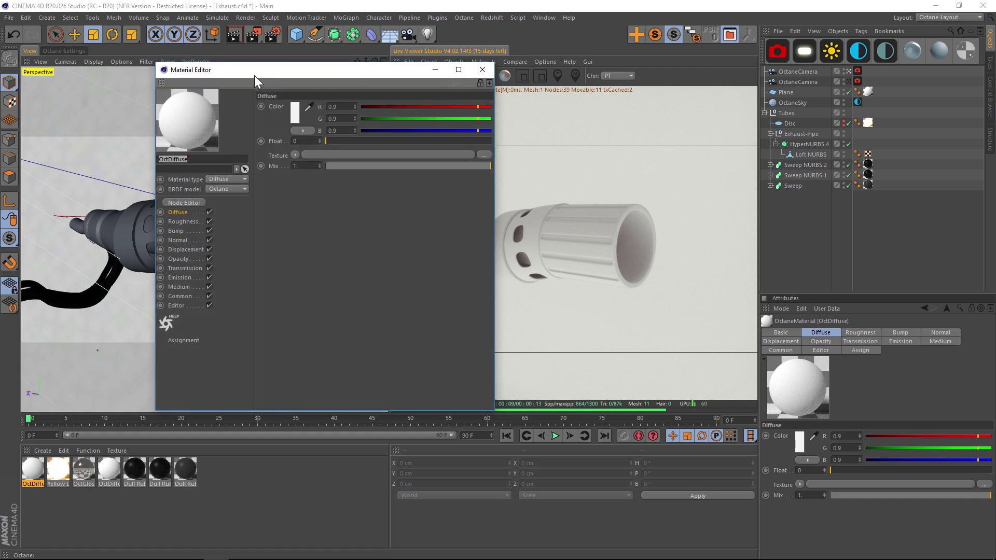
drag(252, 76, 220, 79)
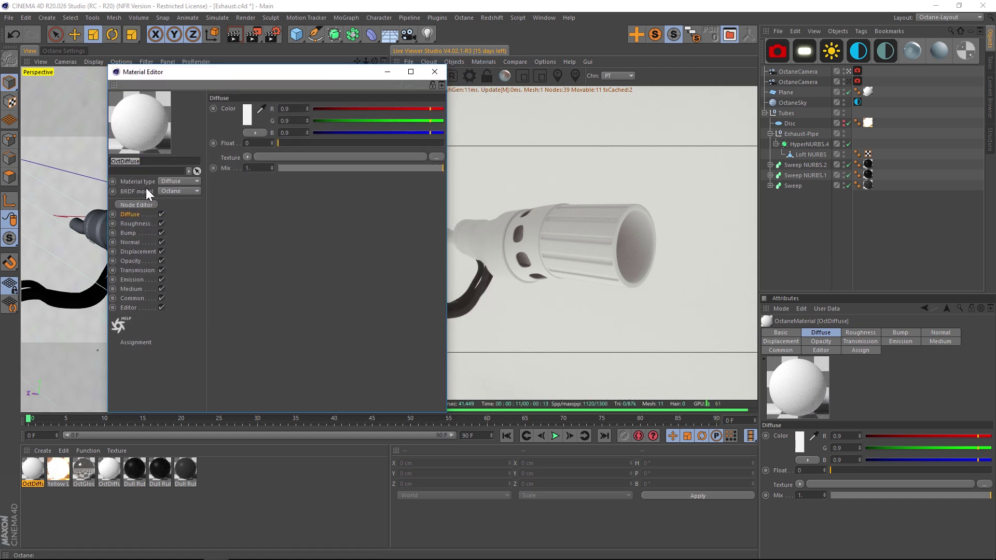
click(174, 181)
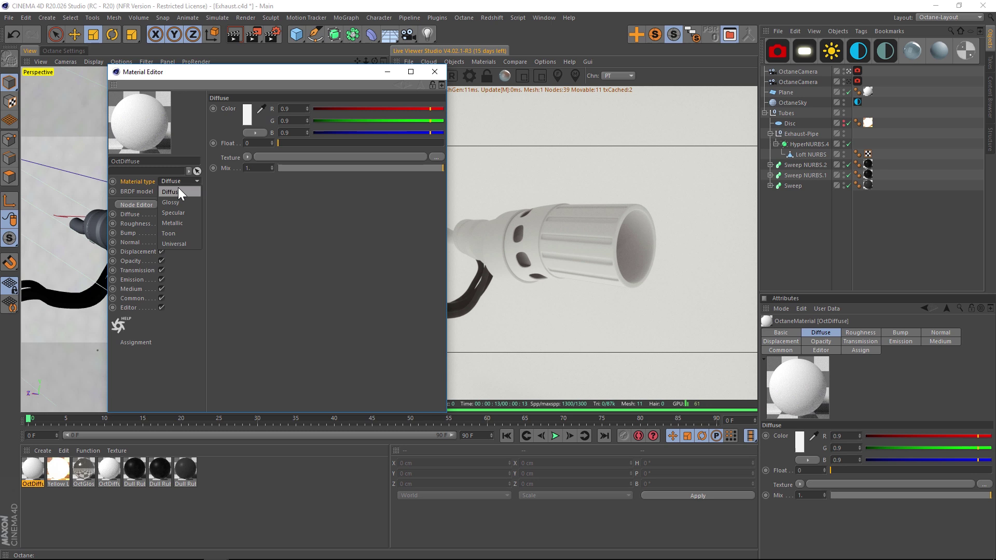
click(176, 223)
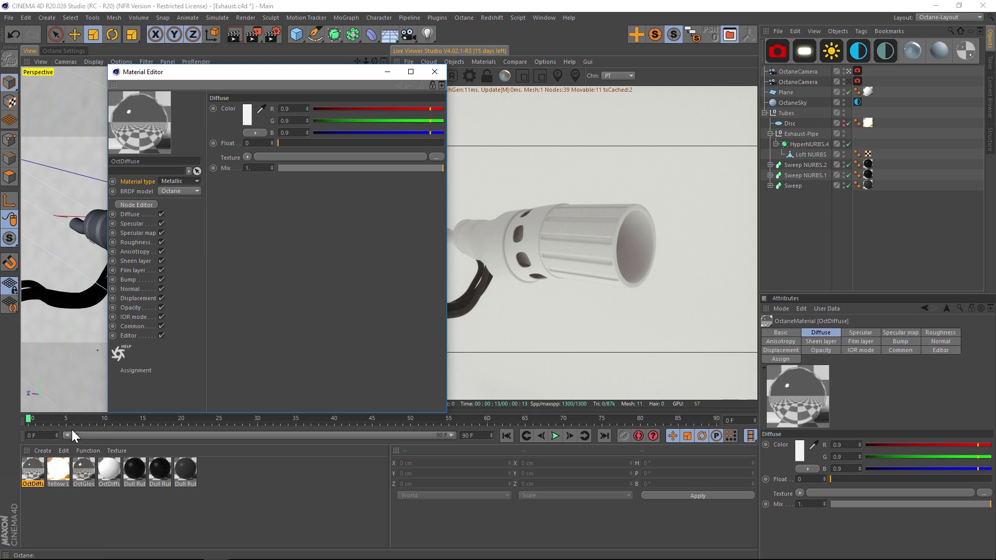
drag(43, 456, 803, 134)
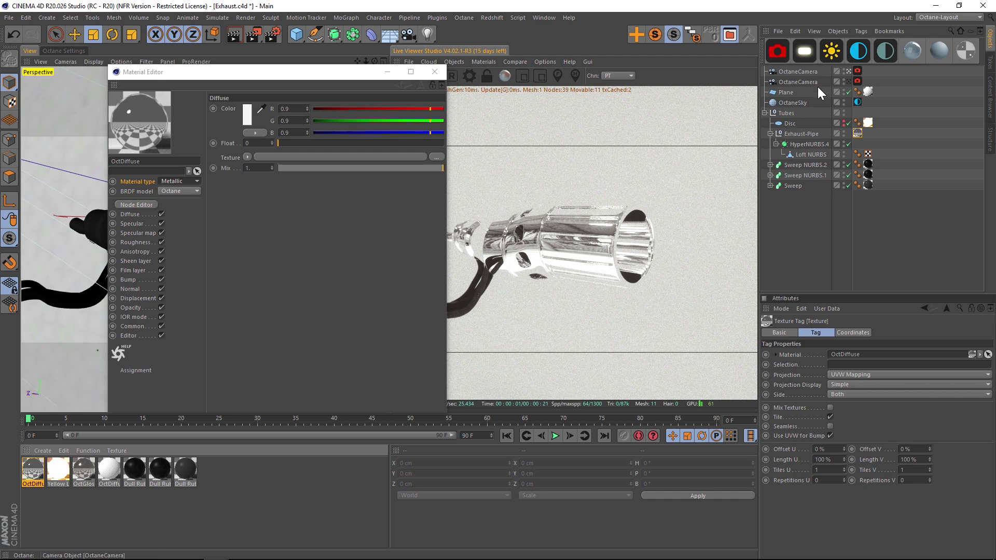
Set the OctaneSky environment's power to 3.
click(857, 102)
double_click(820, 414)
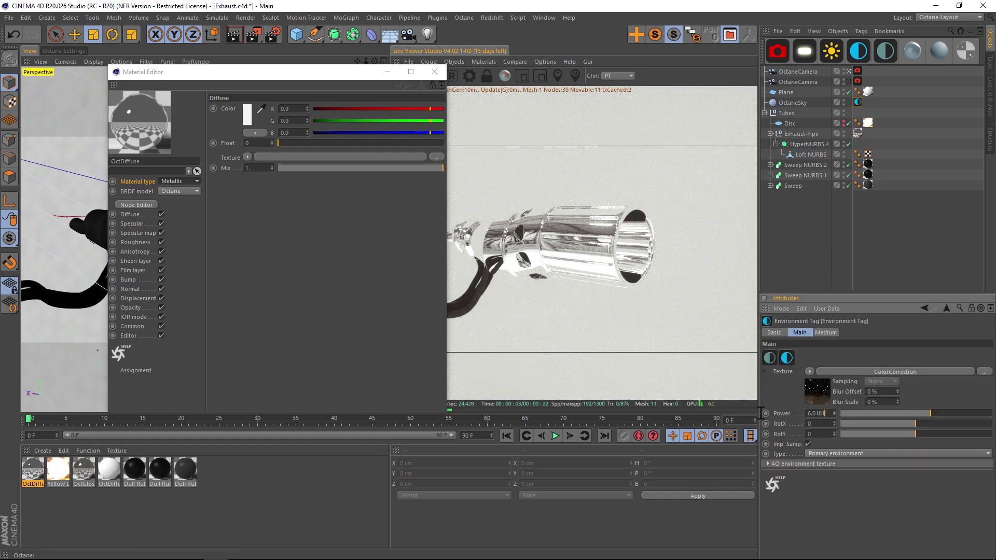
text(3)
key(Return)
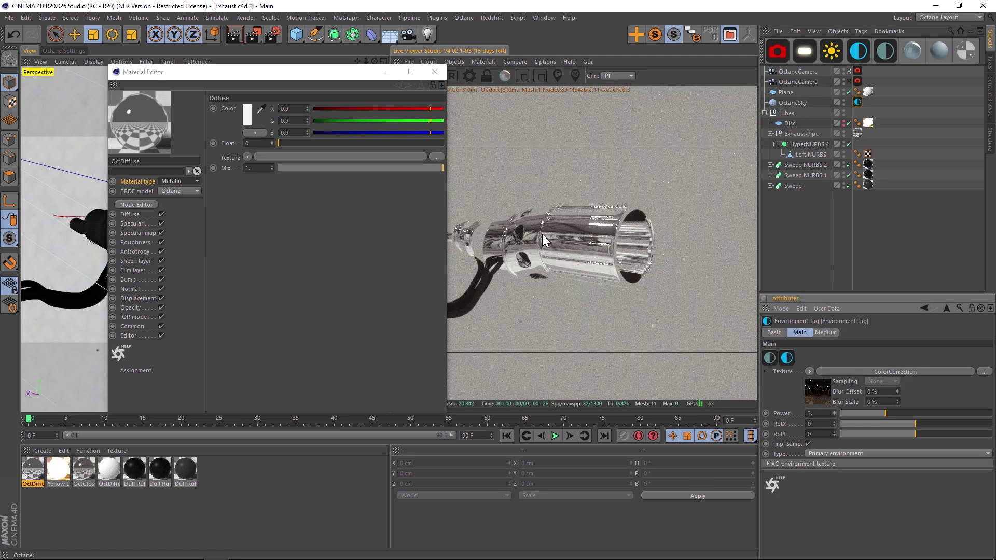
Try a saturated blue as the metallic material's diffuse colour and undo the change.
drag(320, 77, 269, 76)
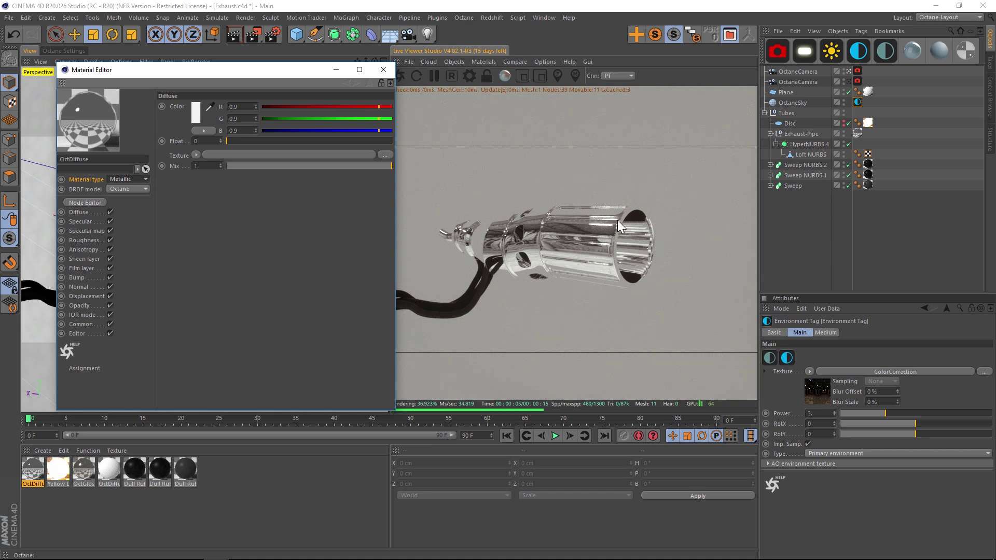
click(196, 113)
click(232, 113)
click(296, 123)
click(176, 148)
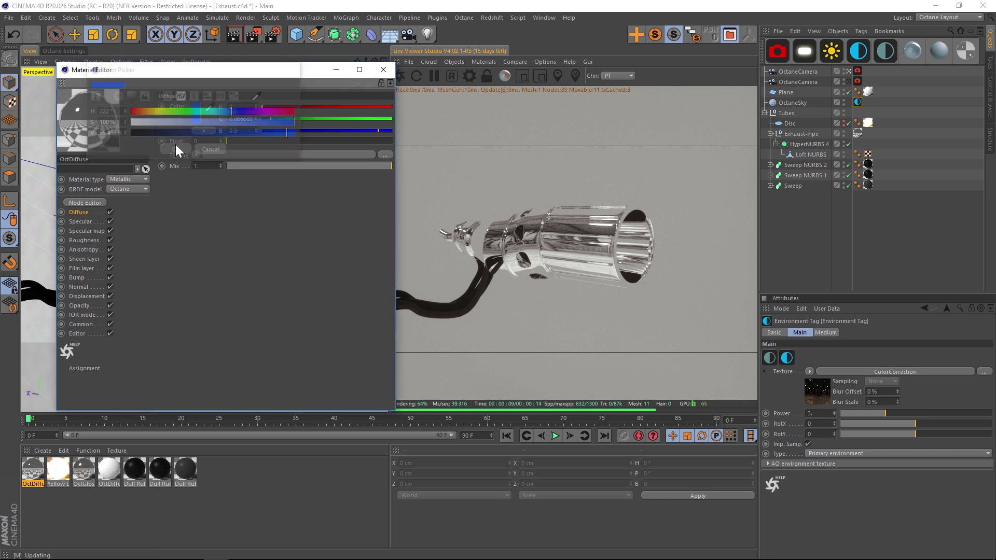
key(ctrl+z)
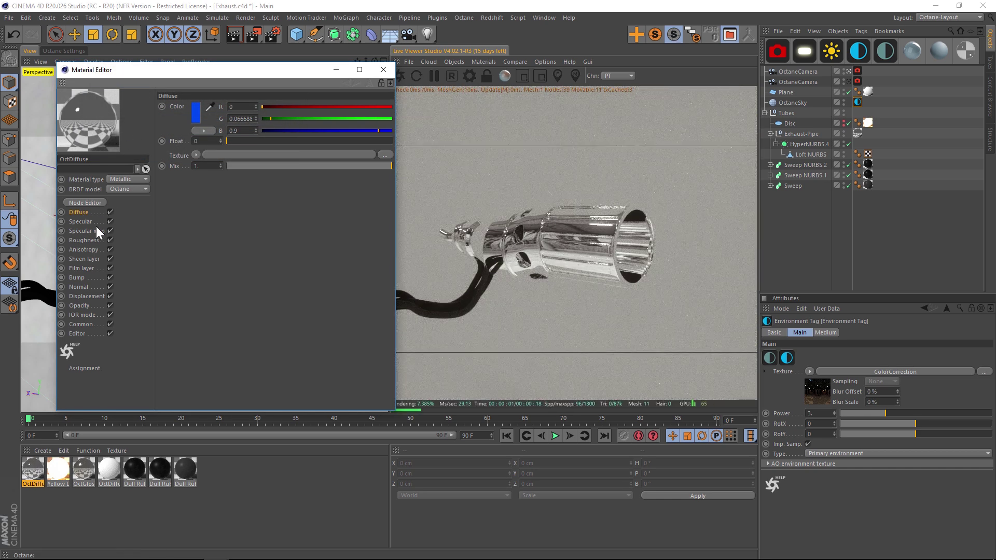
Set the metallic material's specular colour to blue with hue 221°, saturation 90% and value 86%.
click(81, 221)
click(194, 111)
click(282, 121)
click(274, 132)
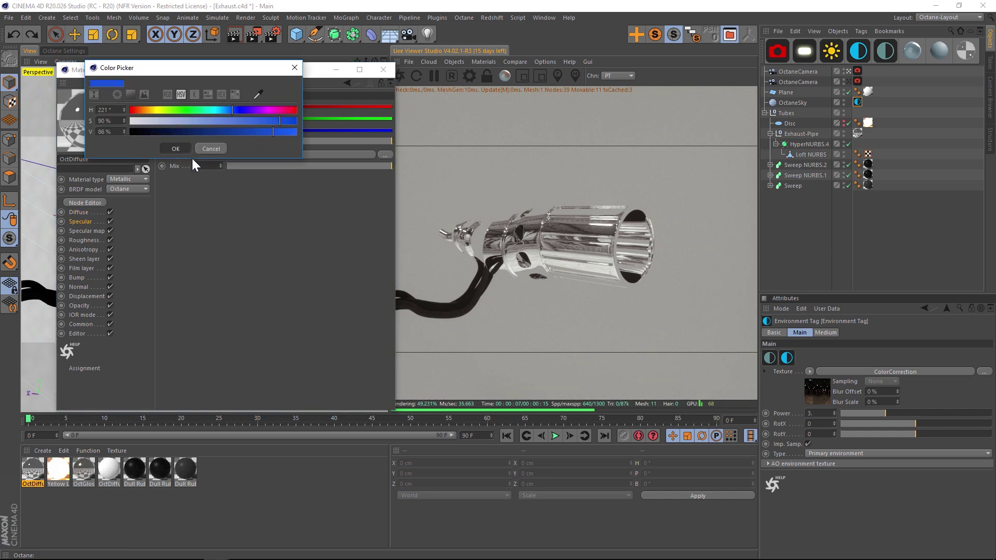
click(176, 149)
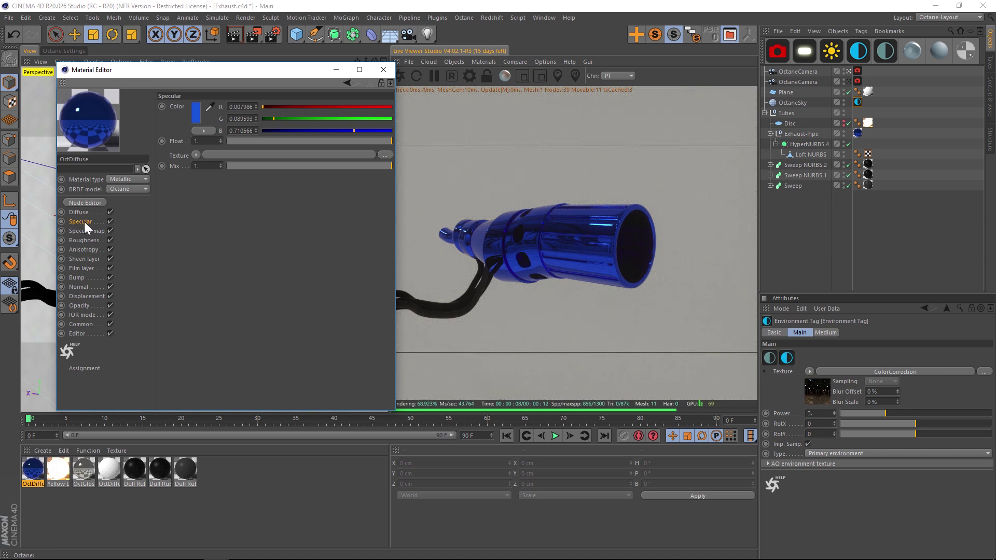
Desaturate the material's specular colour to a neutral grey, keeping its brightness.
right_click(202, 166)
key(Escape)
click(196, 113)
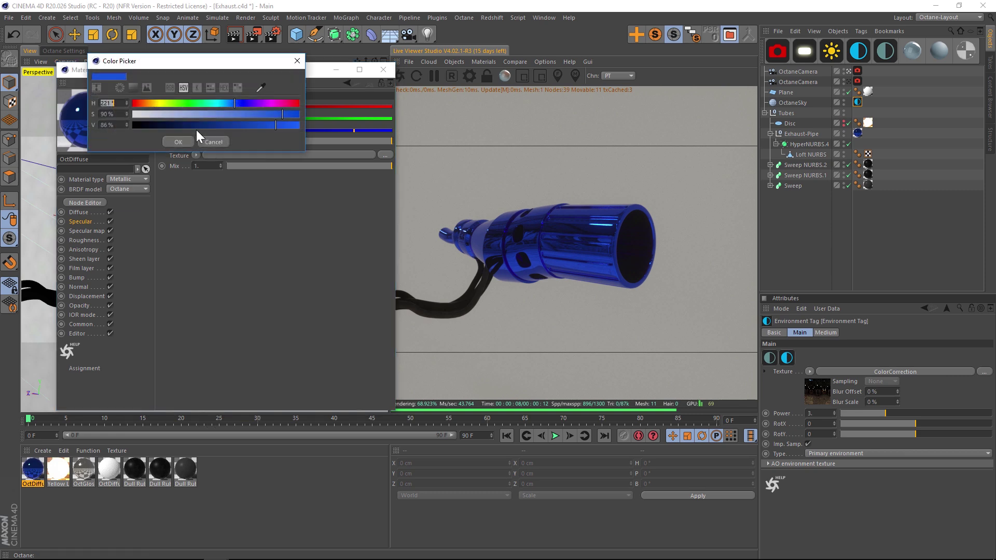
click(178, 142)
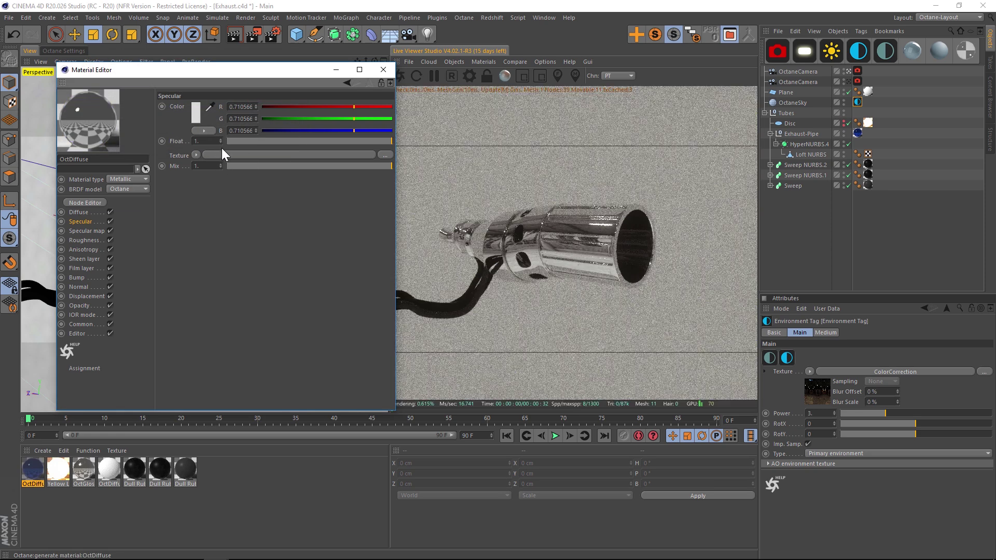
Load a Gradient shader as the specular texture and open its shader properties.
click(196, 155)
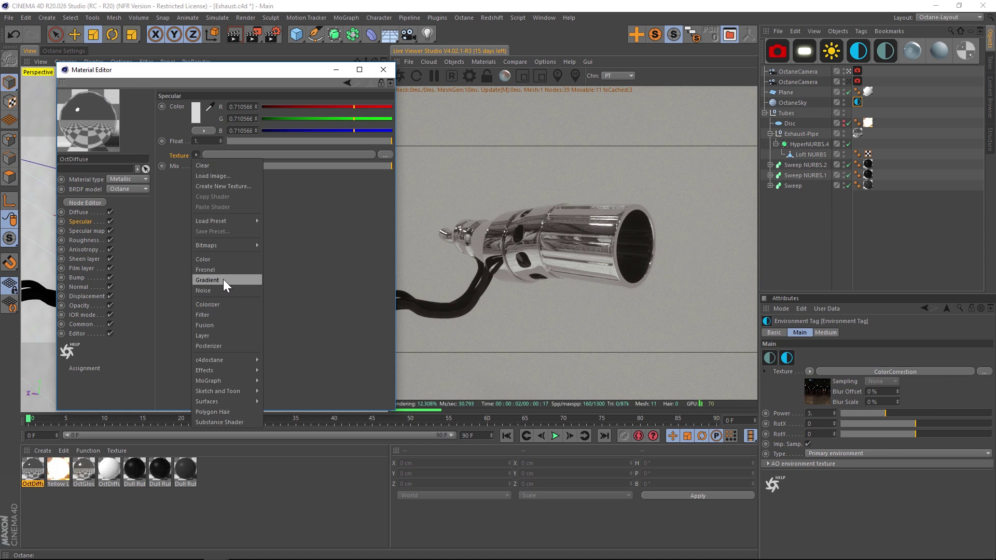
mouse_move(229, 363)
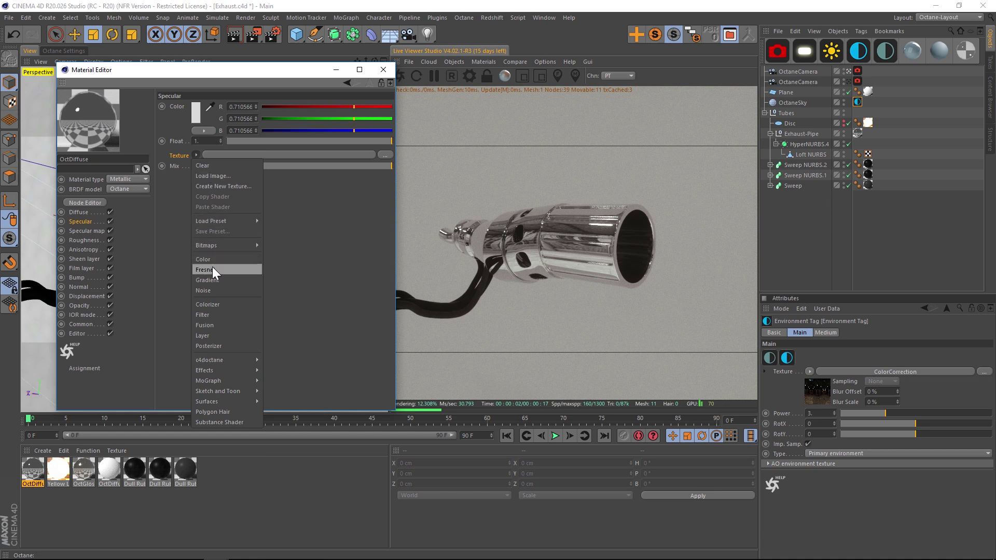
click(218, 279)
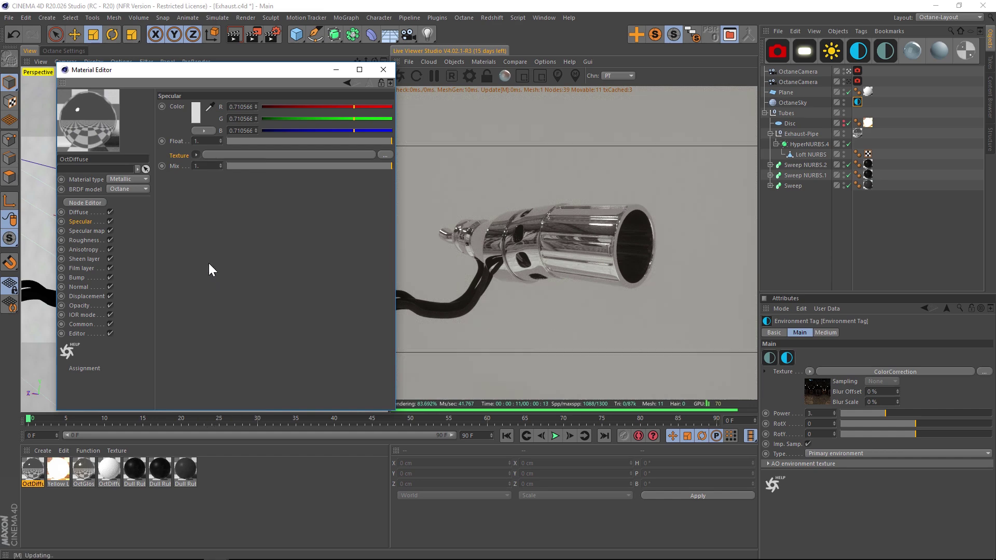
click(201, 183)
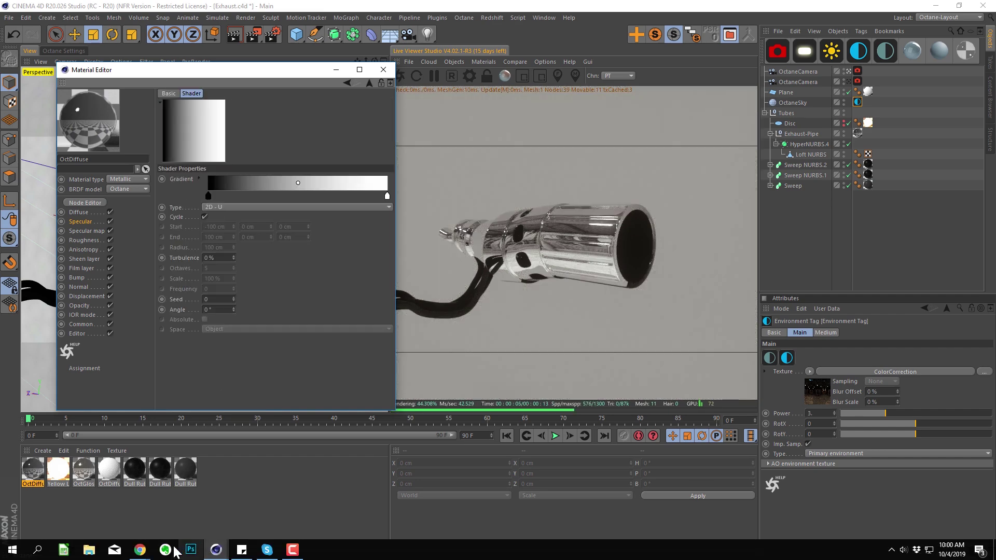
Check the burnt exhaust tip photo in Chrome, and colour the gradient's first knot deep blue with hue 222° and saturation 100%.
mouse_move(140, 550)
click(176, 506)
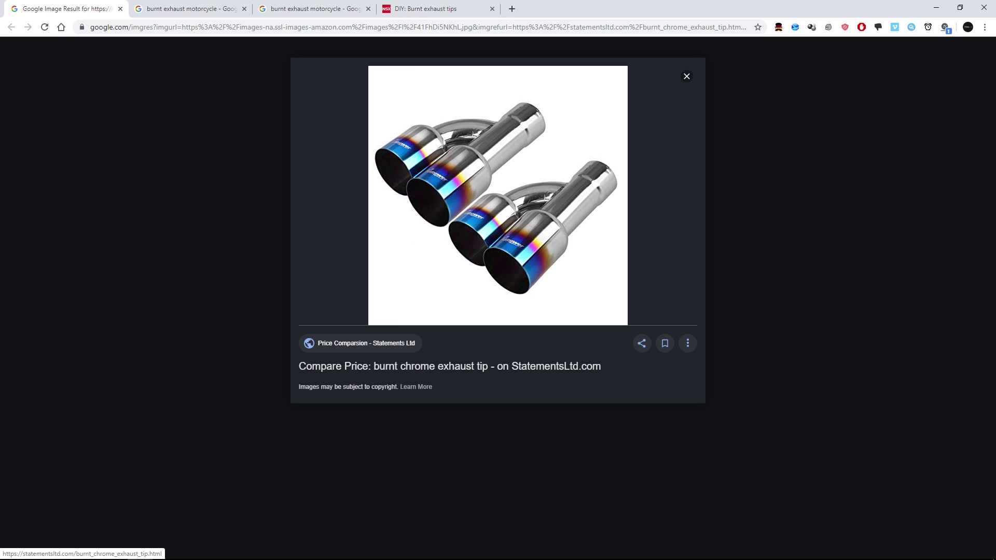
mouse_move(216, 550)
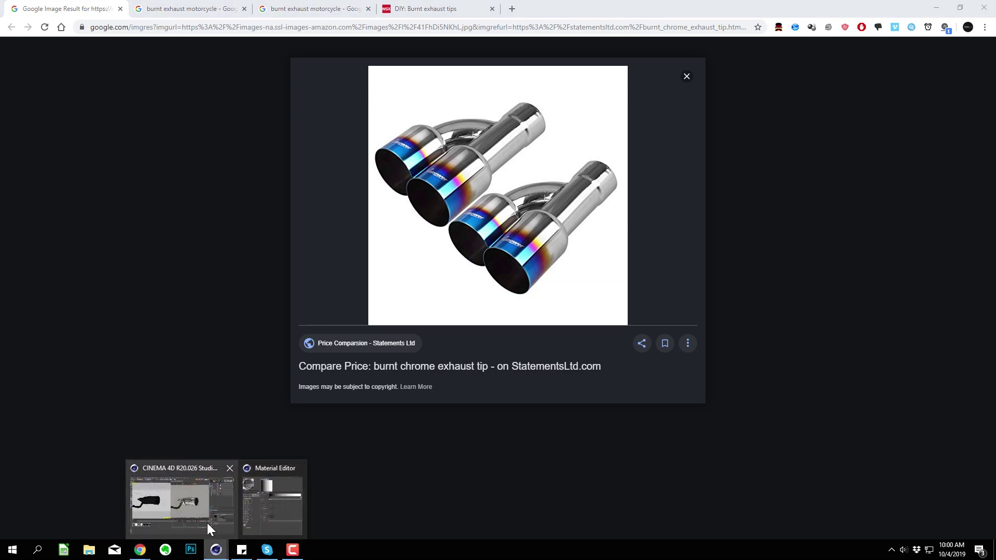
click(204, 525)
double_click(208, 196)
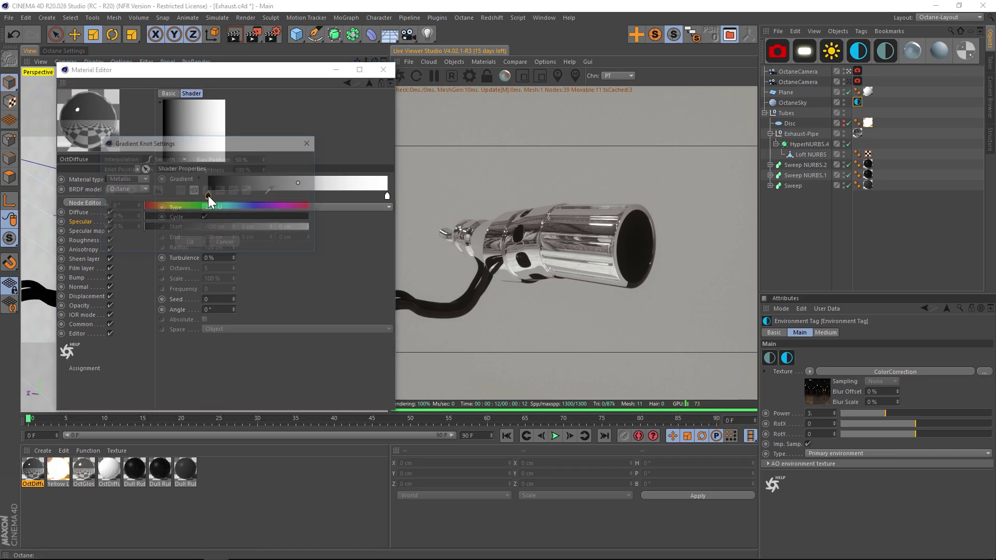
click(247, 207)
click(239, 216)
drag(247, 215, 329, 220)
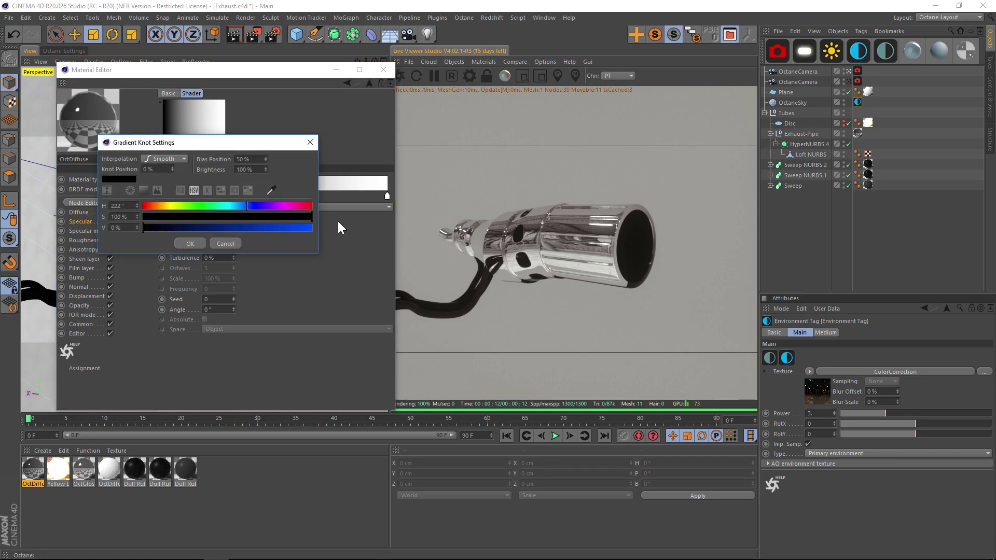
click(253, 228)
click(183, 244)
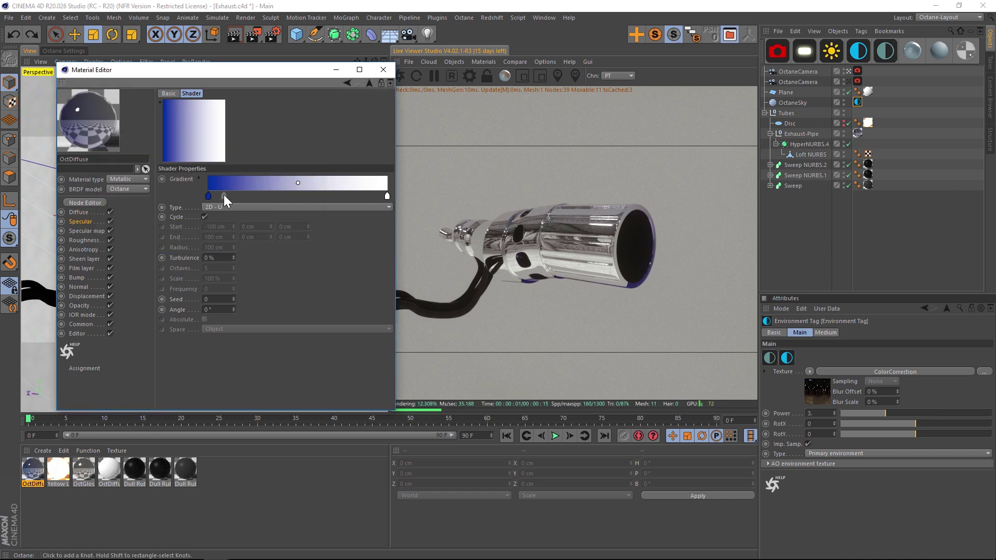
Add a second gradient knot at about 8% and colour it purple.
click(223, 196)
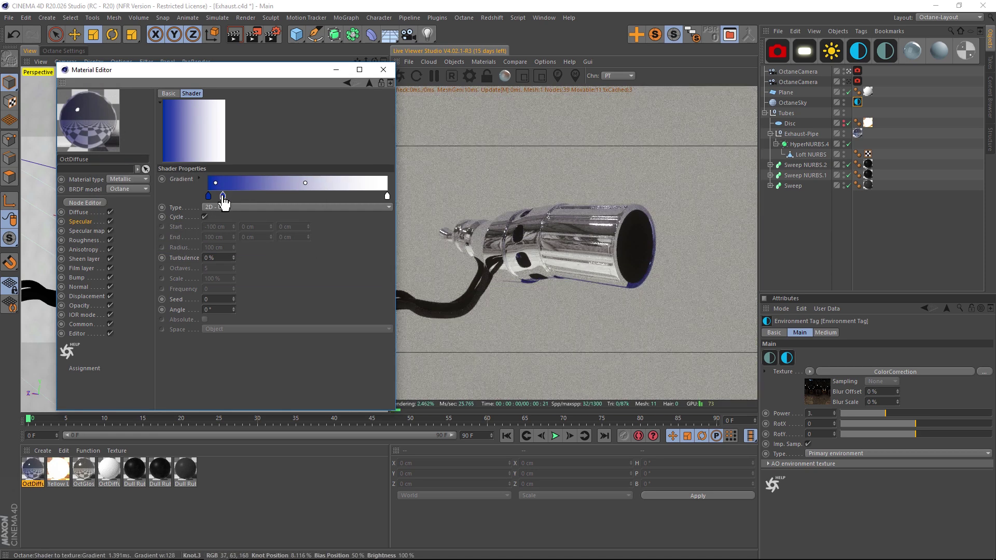
double_click(222, 196)
click(283, 206)
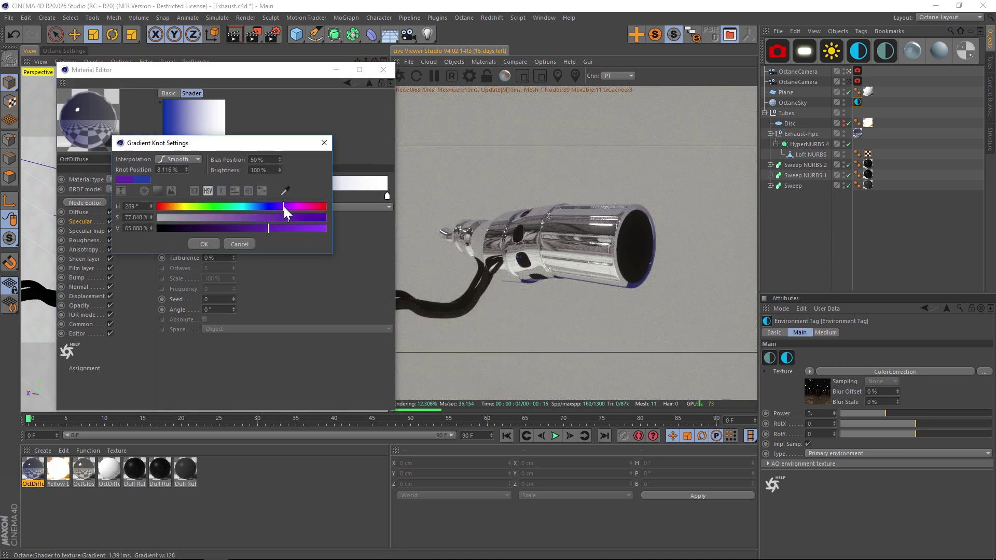
click(218, 244)
Add a third gradient knot just after the purple one and colour it gold.
click(242, 196)
double_click(241, 196)
drag(216, 208, 199, 208)
click(220, 247)
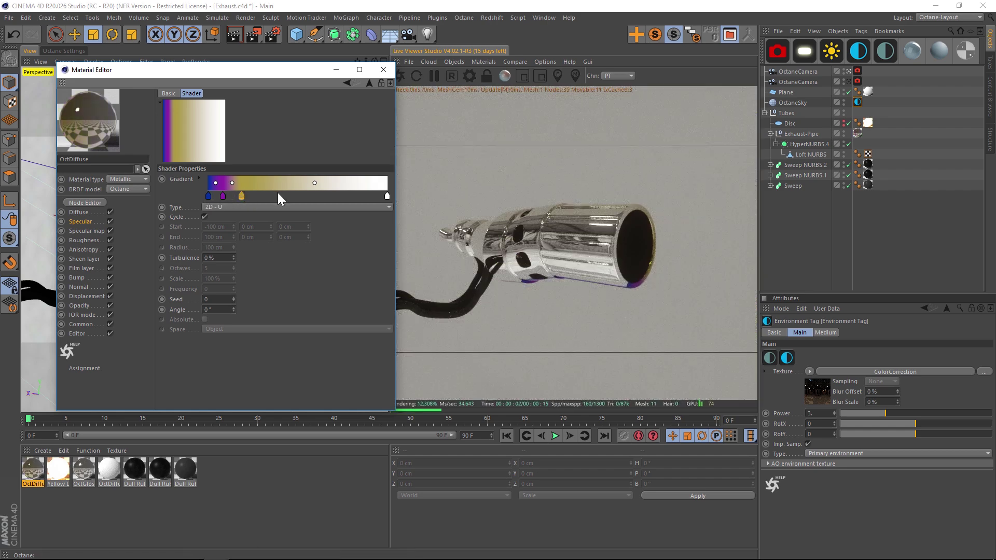
Move the gradient's white end knot to about 47% and tint it pale yellow with hue 50° and saturation 10%.
drag(387, 196, 245, 216)
double_click(293, 196)
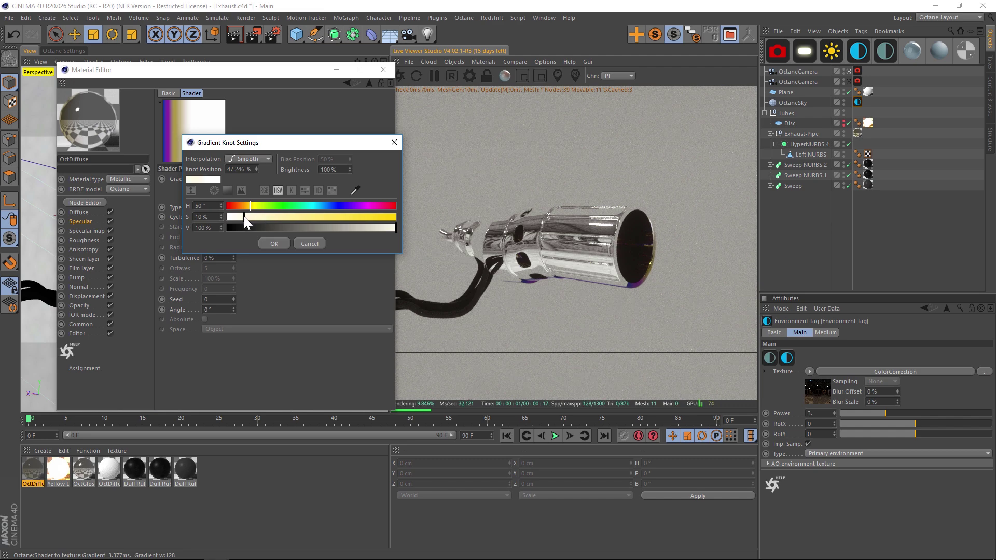
click(268, 244)
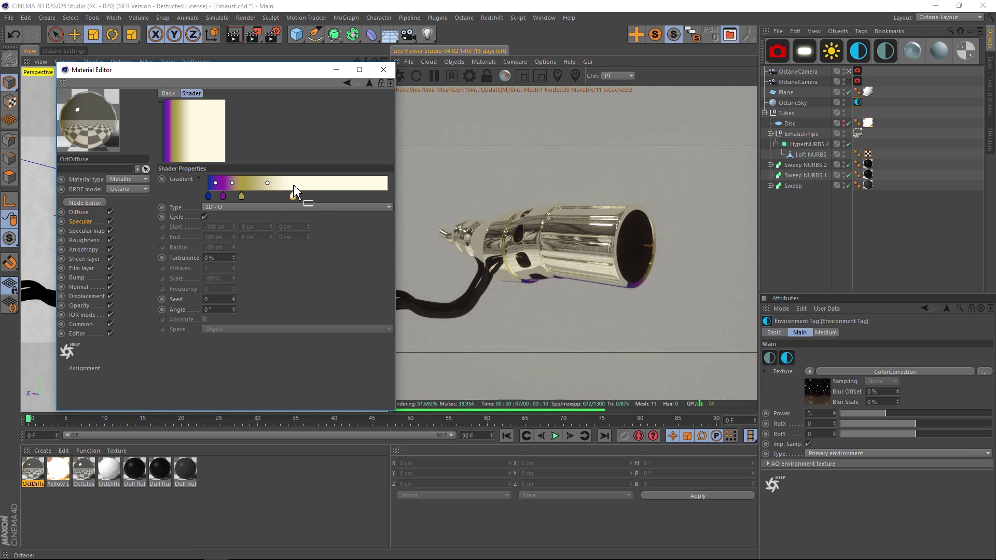
Set the projection of the Exhaust-Pipe's texture tag to Flat.
click(858, 133)
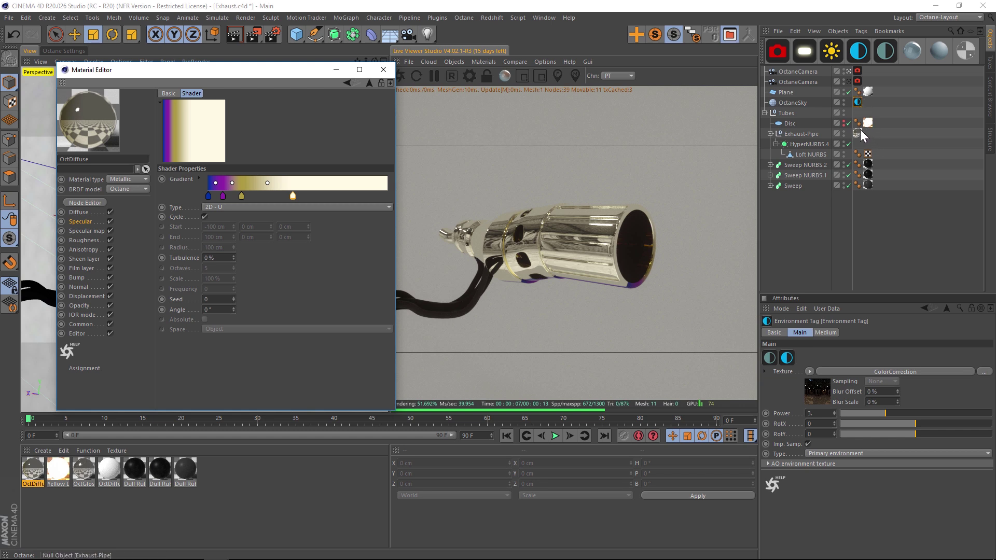
click(855, 374)
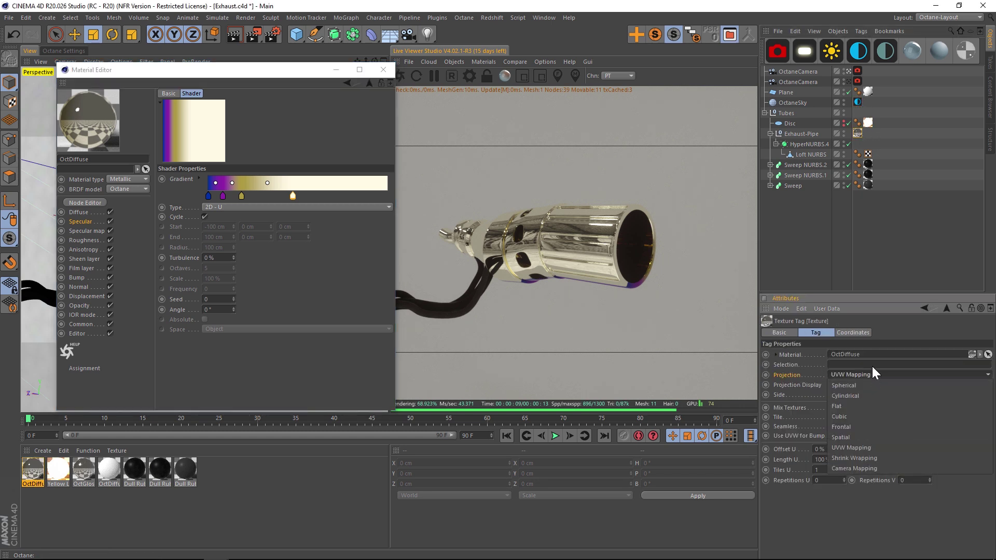
click(846, 406)
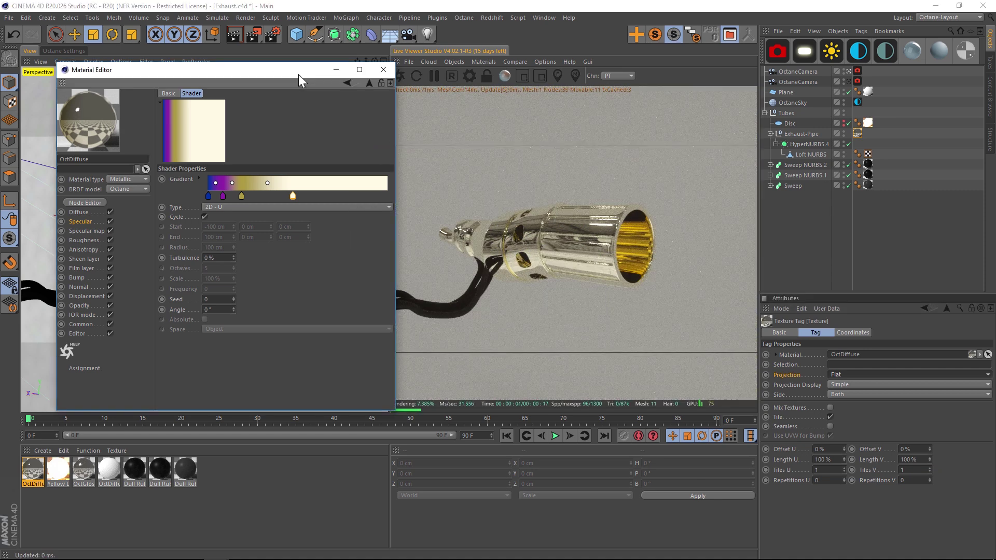
Switch to texture editing mode and rotate the flat projection to H 180° and B 90° so the gradient runs along the pipe.
drag(298, 74, 397, 291)
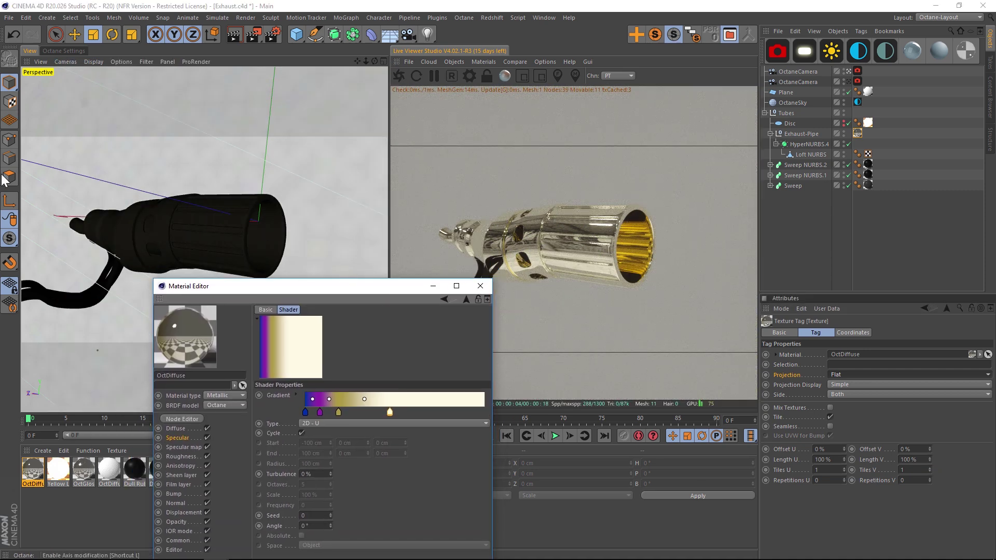
click(7, 103)
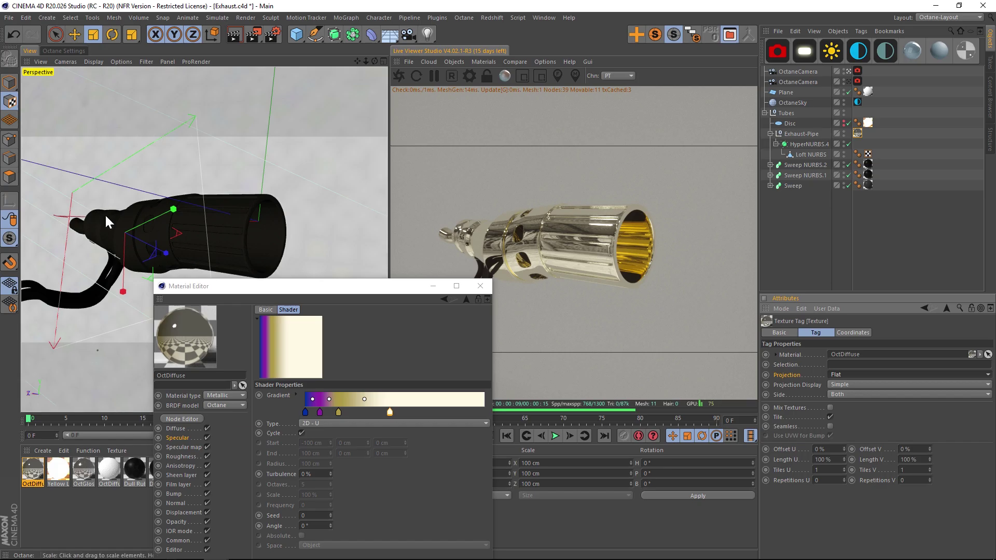
key(r)
mouse_move(130, 218)
mouse_down()
mouse_move(93, 244)
mouse_move(44, 249)
mouse_move(109, 293)
mouse_move(156, 298)
mouse_move(212, 274)
mouse_move(250, 225)
mouse_move(111, 239)
mouse_move(137, 280)
mouse_move(187, 258)
mouse_move(203, 235)
mouse_move(193, 248)
mouse_move(145, 236)
mouse_move(147, 204)
mouse_up()
key(ctrl+z)
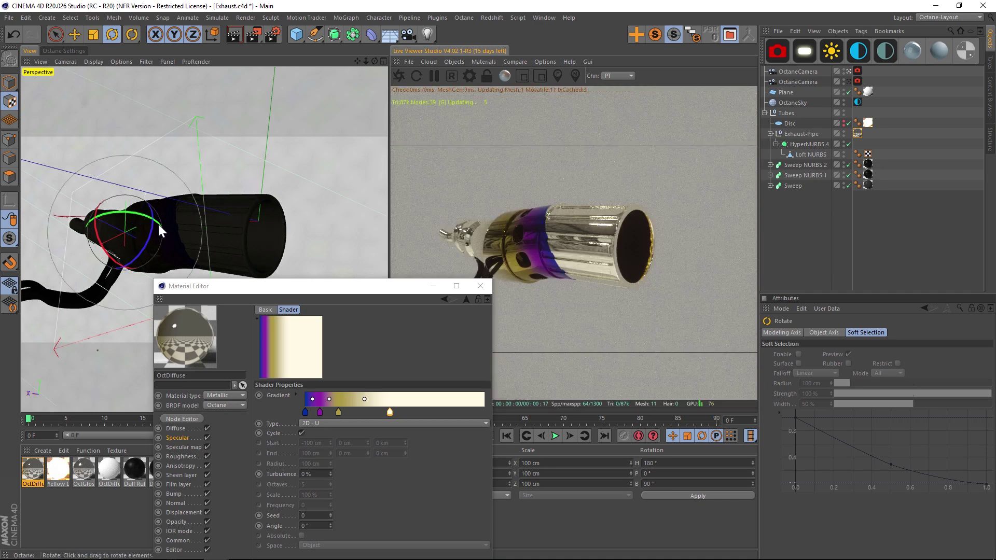
Move the texture projection along the pipe towards its open end and rotate its bank to about 62.6°.
key(e)
drag(97, 248, 132, 236)
key(r)
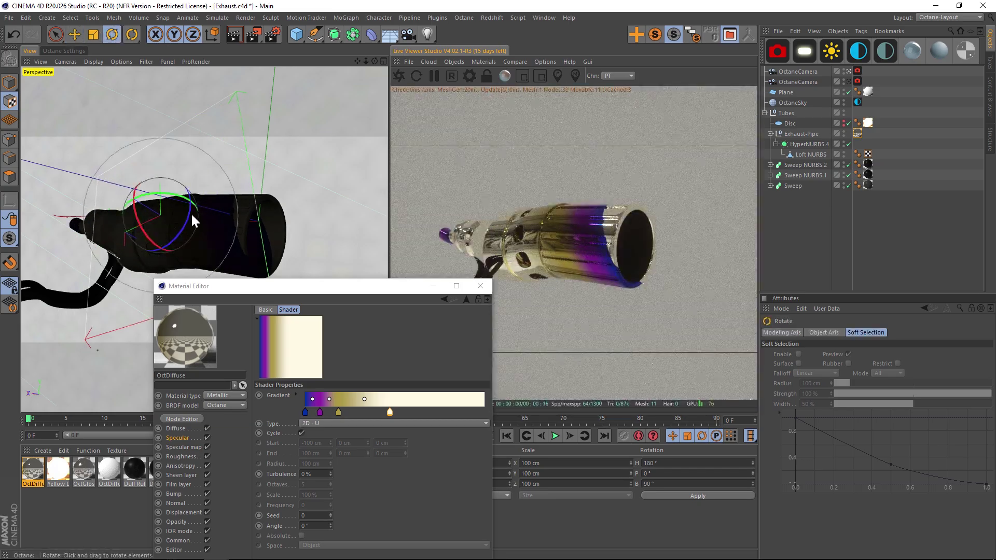
mouse_move(188, 214)
mouse_down()
mouse_move(173, 234)
mouse_move(179, 229)
mouse_up()
Move the projection so the blue band reaches the exhaust's rim, and adjust its bank to about 66.1°.
key(e)
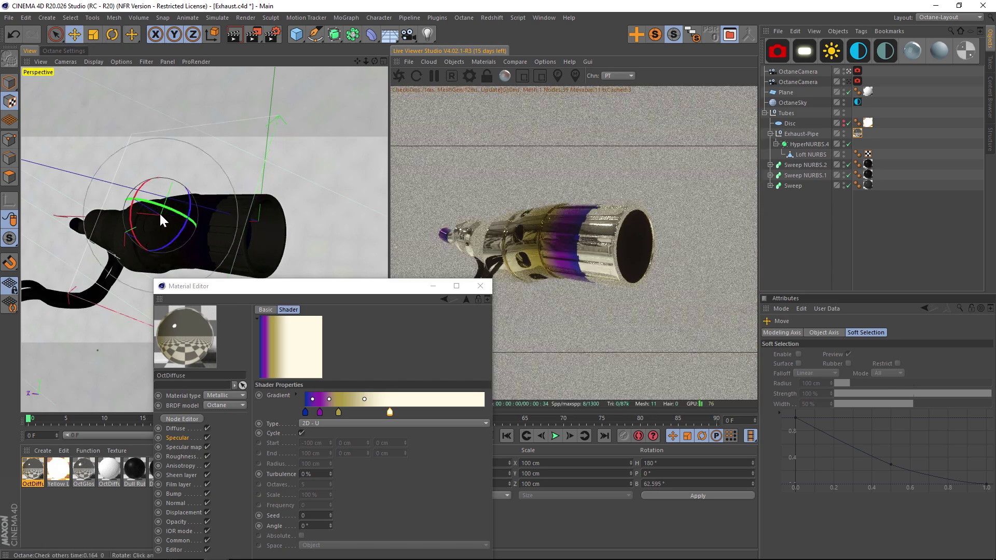
drag(126, 213, 144, 216)
key(r)
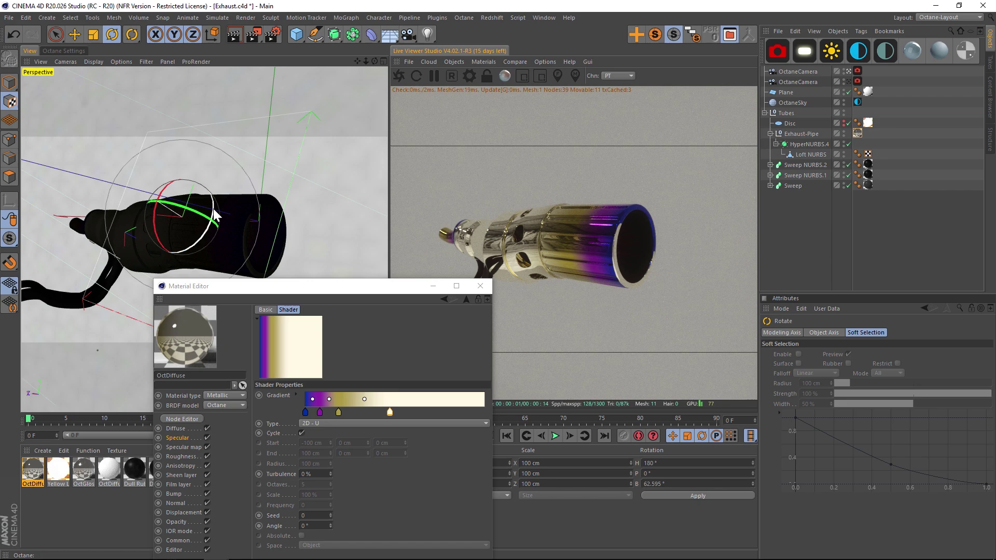
drag(215, 215, 217, 211)
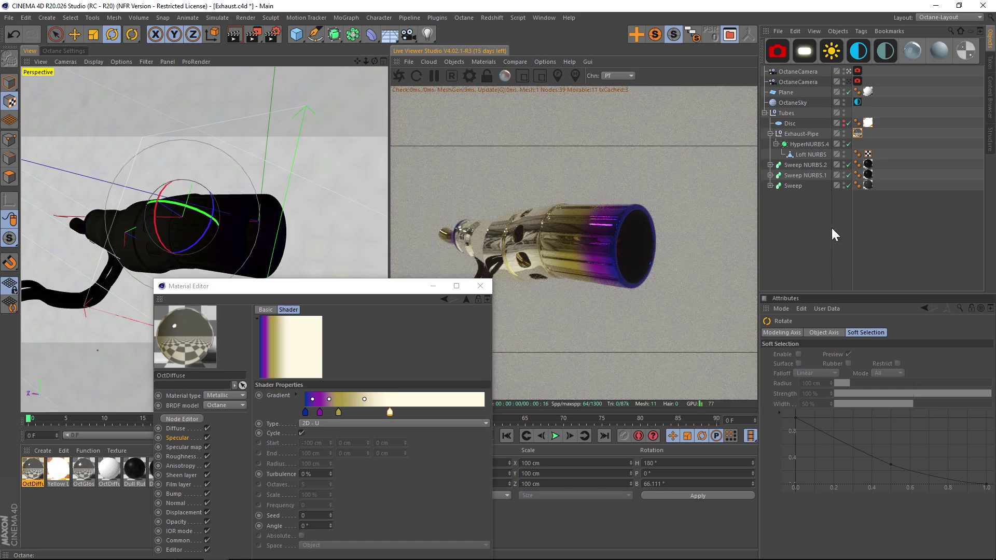
Stretch the Exhaust-Pipe's texture projection by setting the tag's Length U to 541%.
click(868, 165)
click(868, 154)
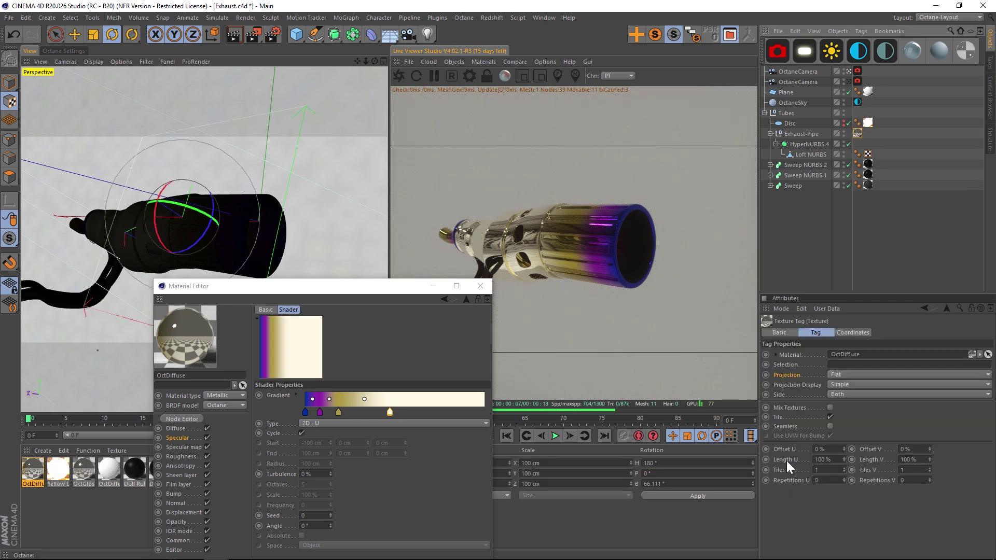
drag(845, 460, 845, 437)
drag(844, 461, 844, 272)
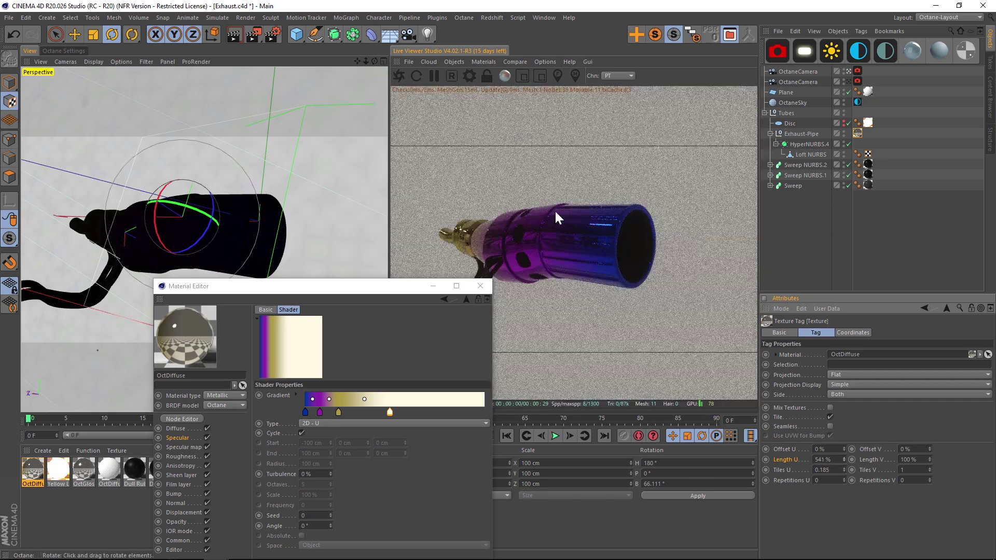
Squeeze the blue, purple and gold gradient knots against the start and bring the pale yellow knot in close behind them.
click(315, 405)
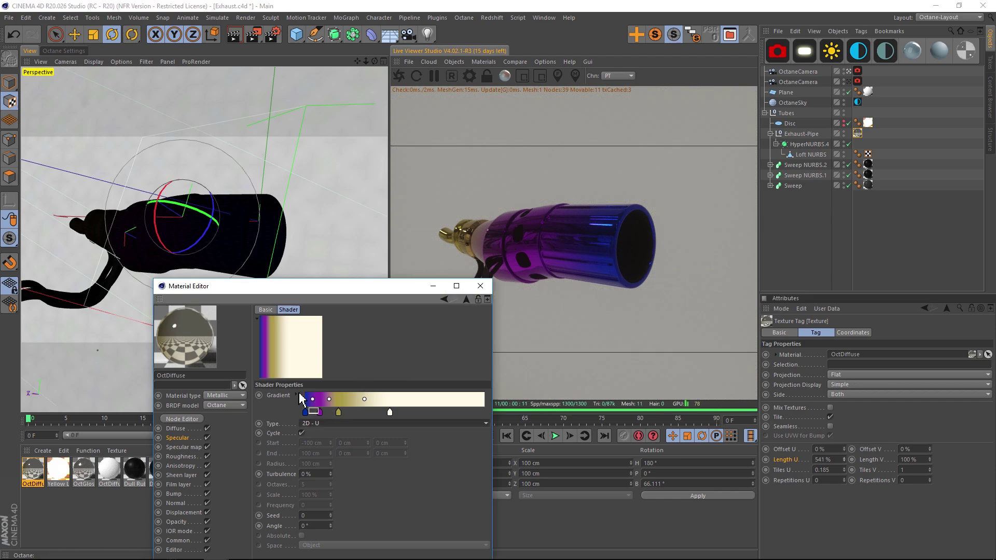
key(ctrl+z)
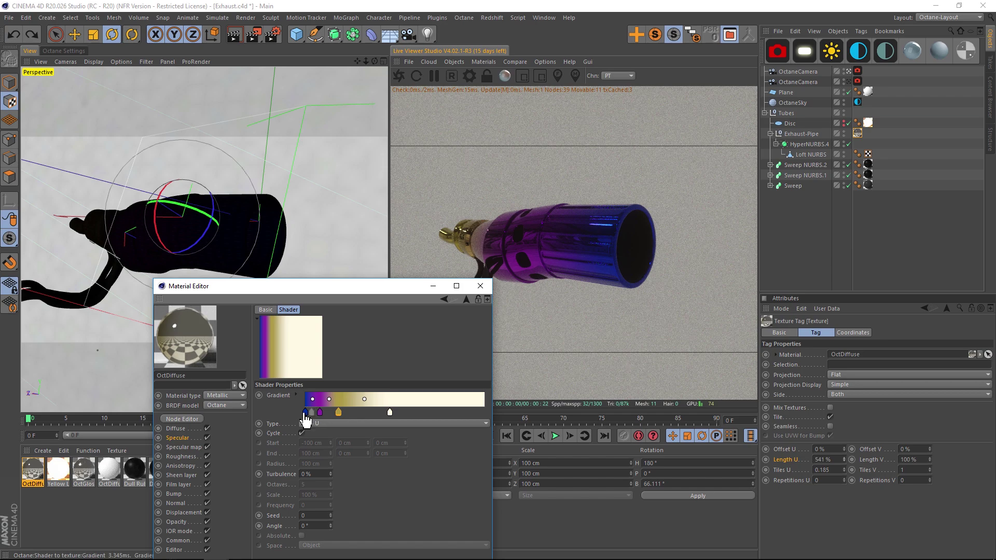
drag(353, 398, 316, 413)
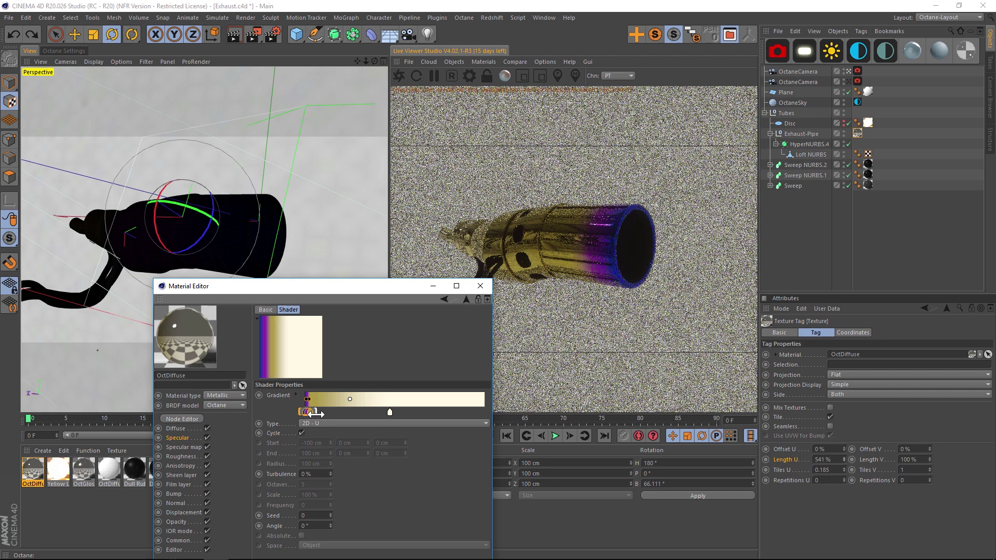
drag(388, 412, 308, 417)
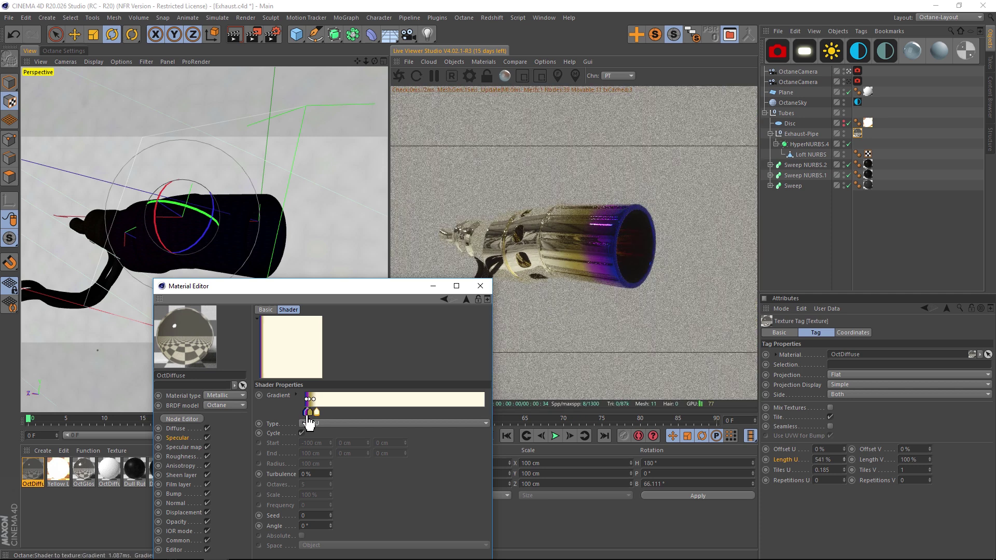
mouse_move(329, 402)
mouse_down()
mouse_move(300, 417)
mouse_move(320, 413)
mouse_up()
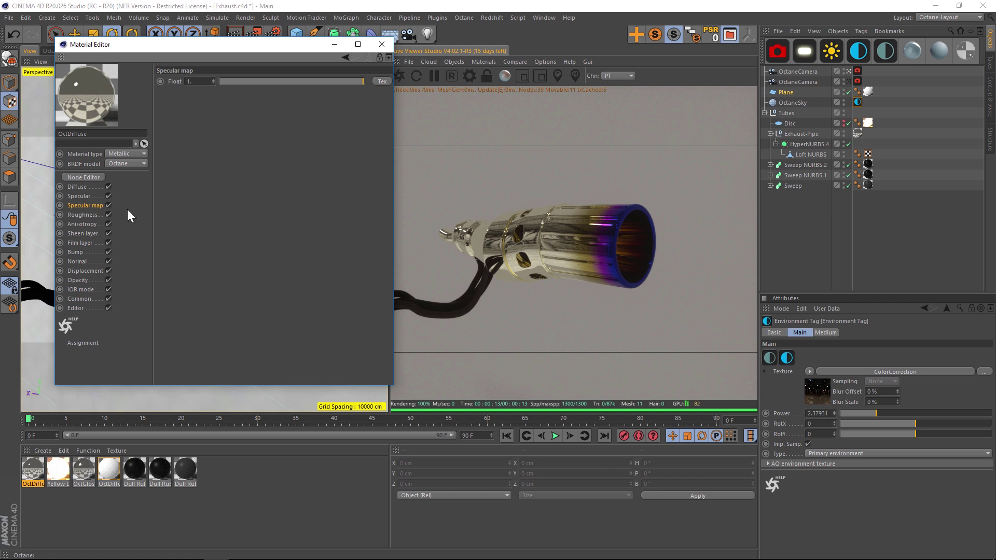
Load a Noise shader as the texture of the material's Roughness channel.
click(82, 214)
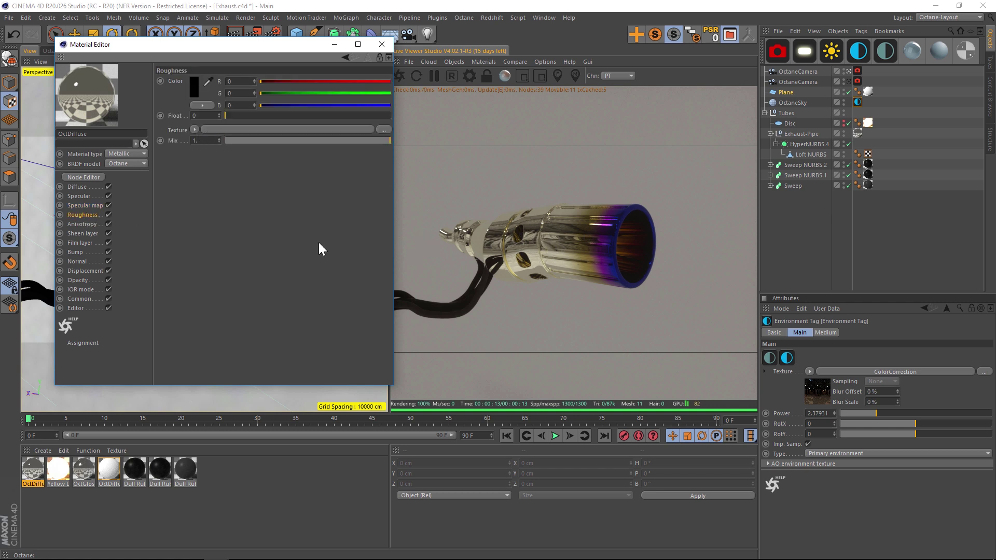
click(193, 129)
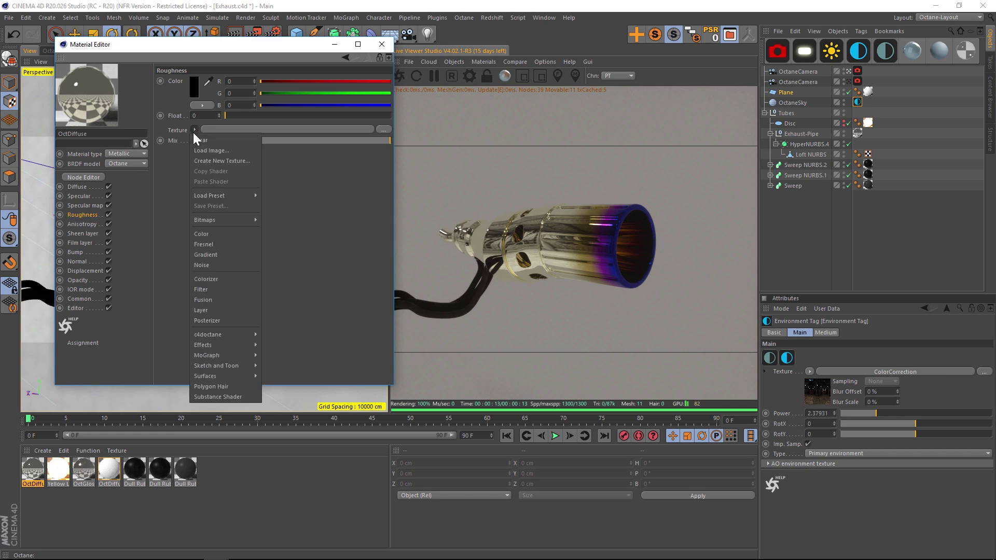
click(217, 265)
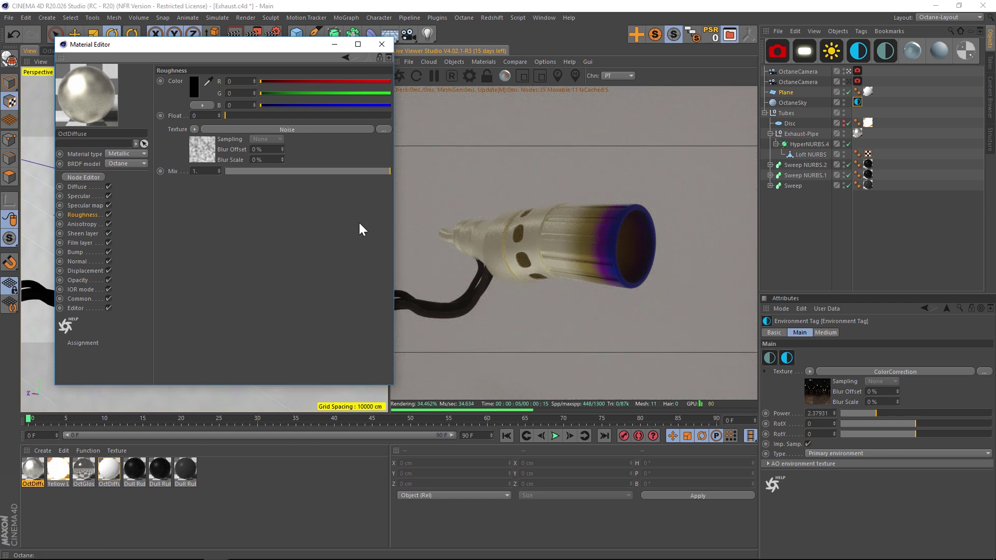
Set the roughness noise's low clip and high clip to 49% and its global scale to 5%.
click(287, 130)
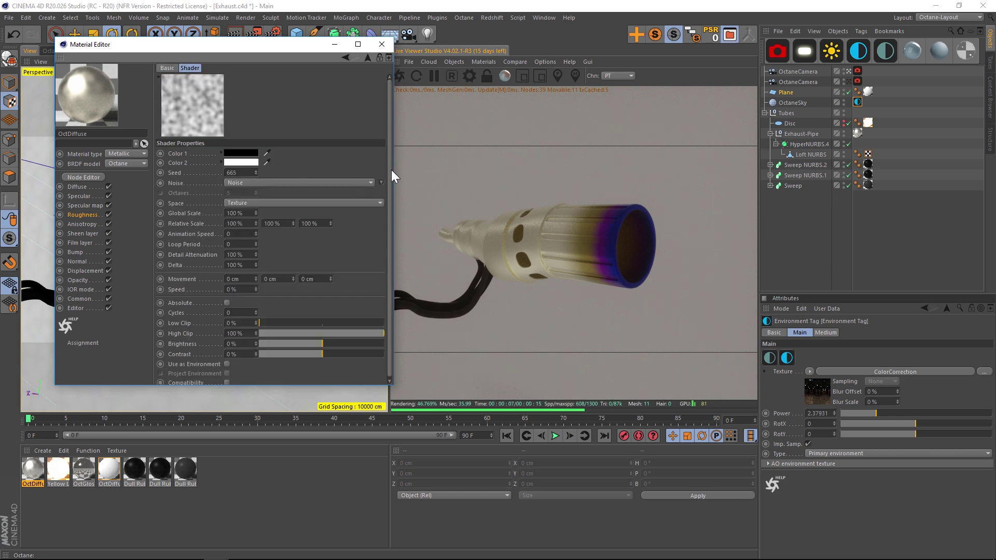
drag(391, 169, 387, 225)
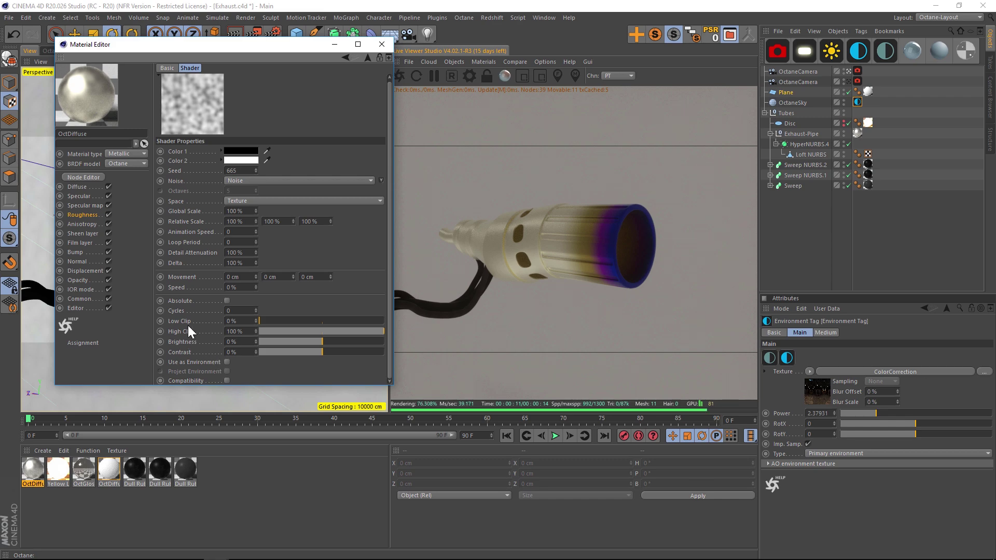
click(321, 331)
click(321, 321)
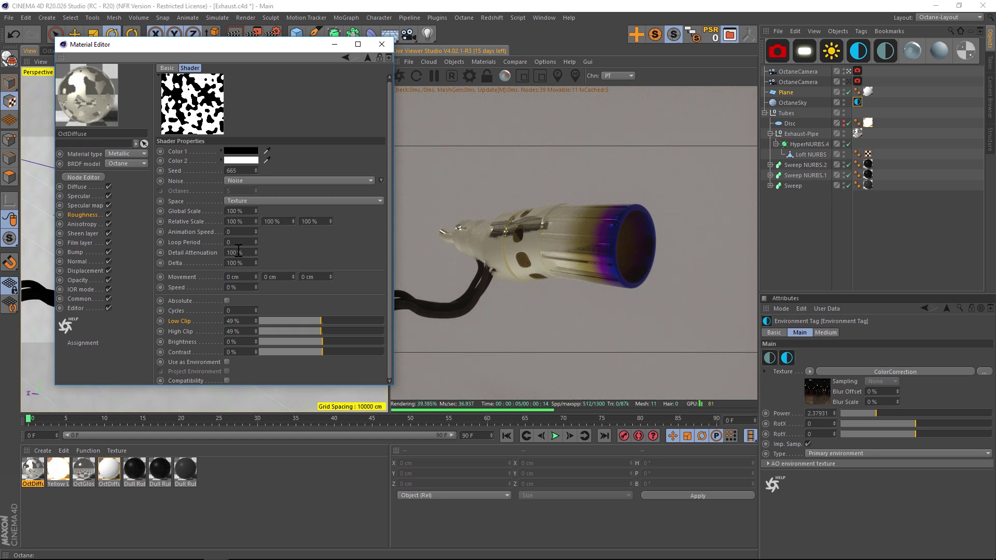
click(241, 211)
text(5)
key(Return)
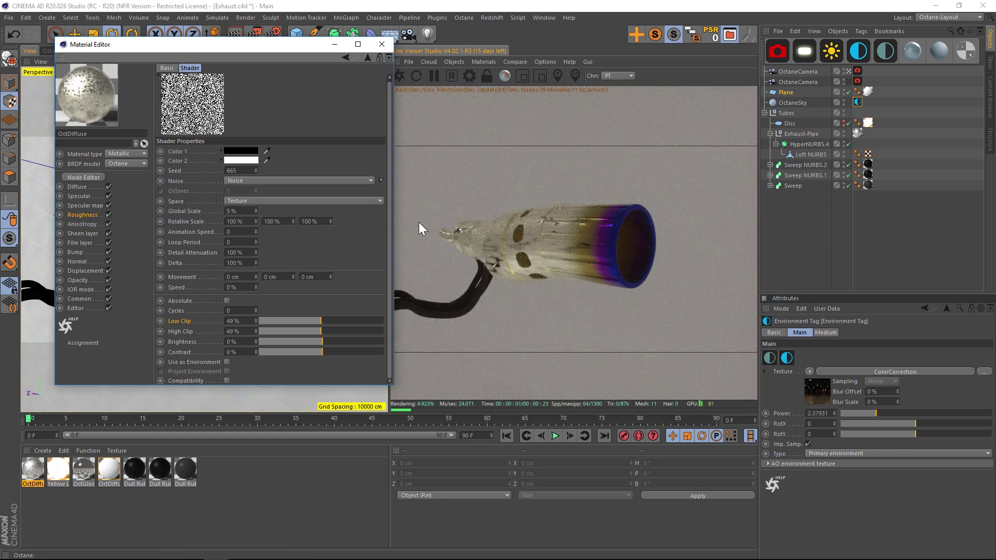
Clear the Noise shader from the Roughness channel's texture.
click(345, 57)
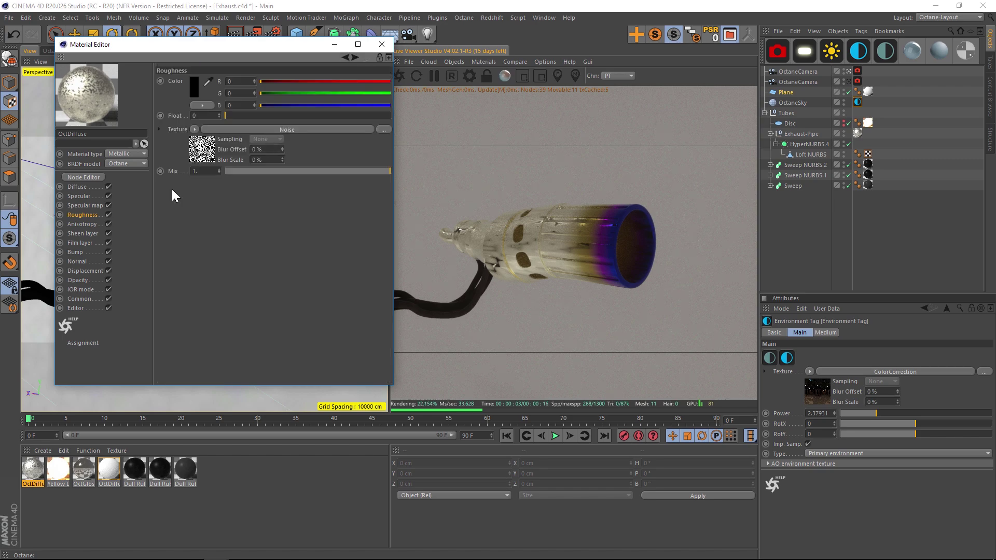
click(195, 129)
click(219, 139)
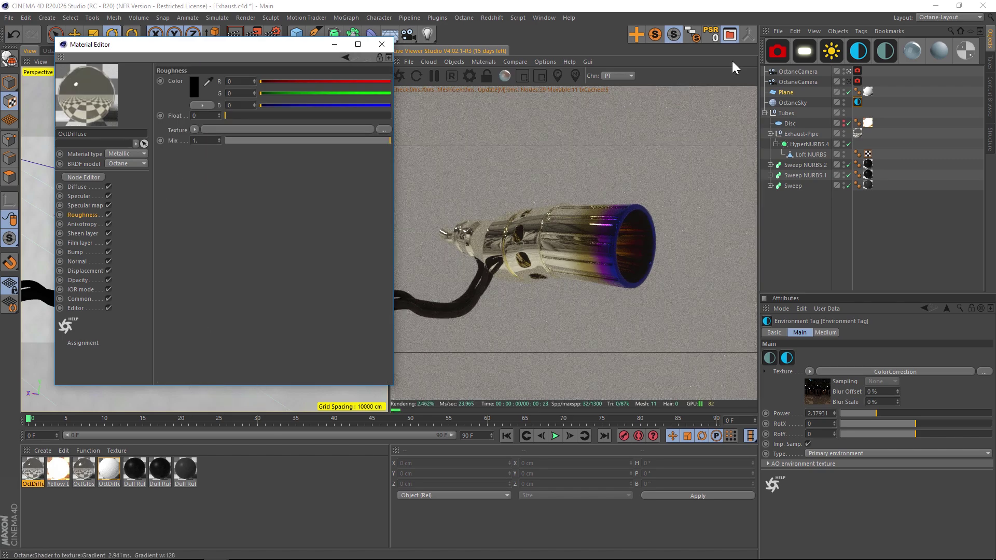
Open the Content Browser at the scratches search results, select the Grunge_Map_12_Scratches_4K base map, and place the window below the material settings.
key(shift+F8)
drag(355, 18, 717, 74)
click(679, 231)
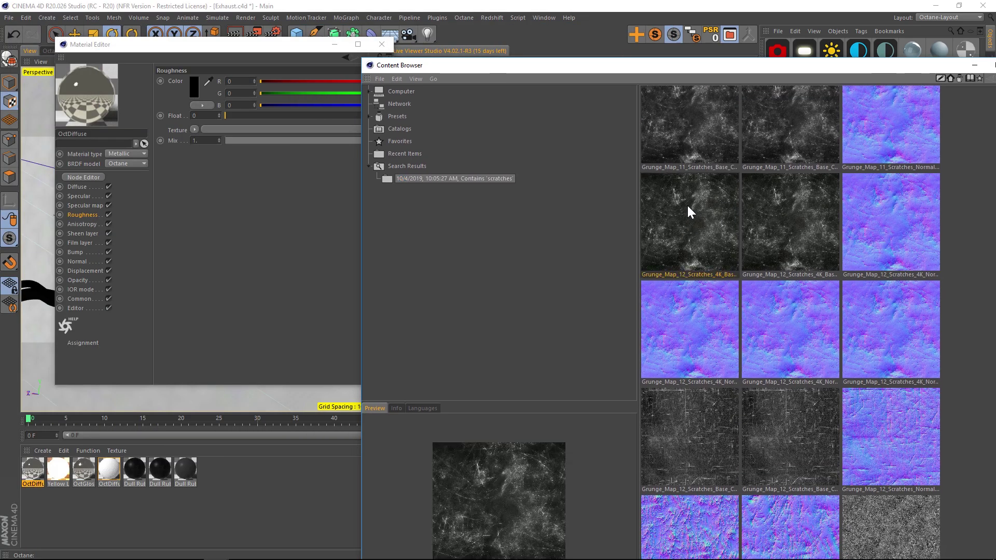
drag(680, 63, 659, 310)
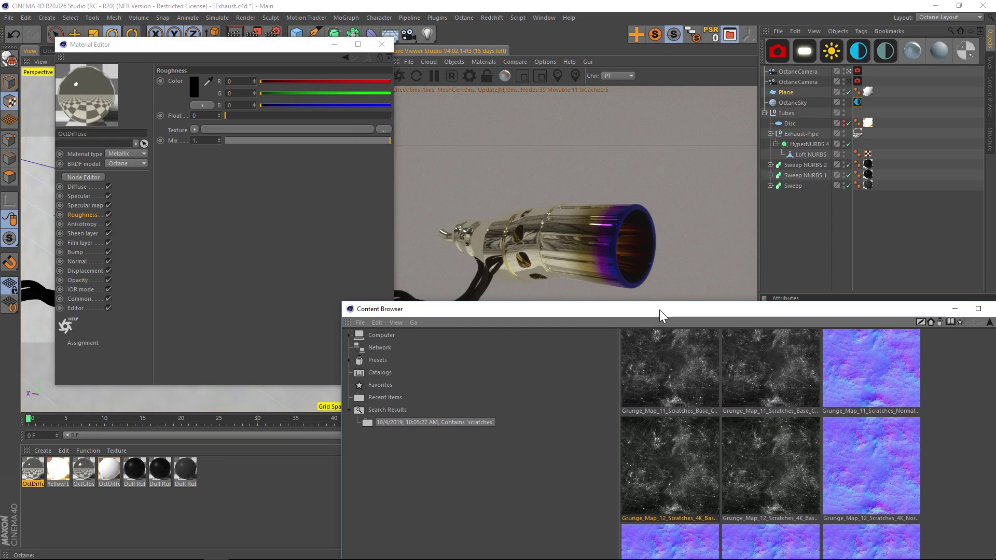
Add an Octane ImageTexture to the Roughness channel and load the Grunge_Map_12_Scratches_4K base map as its file.
click(195, 129)
mouse_move(219, 335)
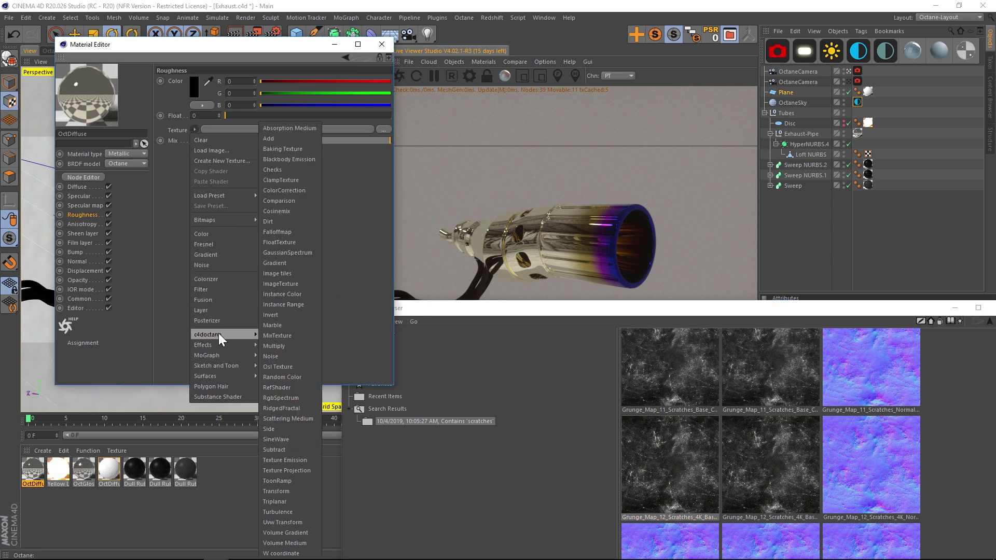
click(282, 283)
click(202, 144)
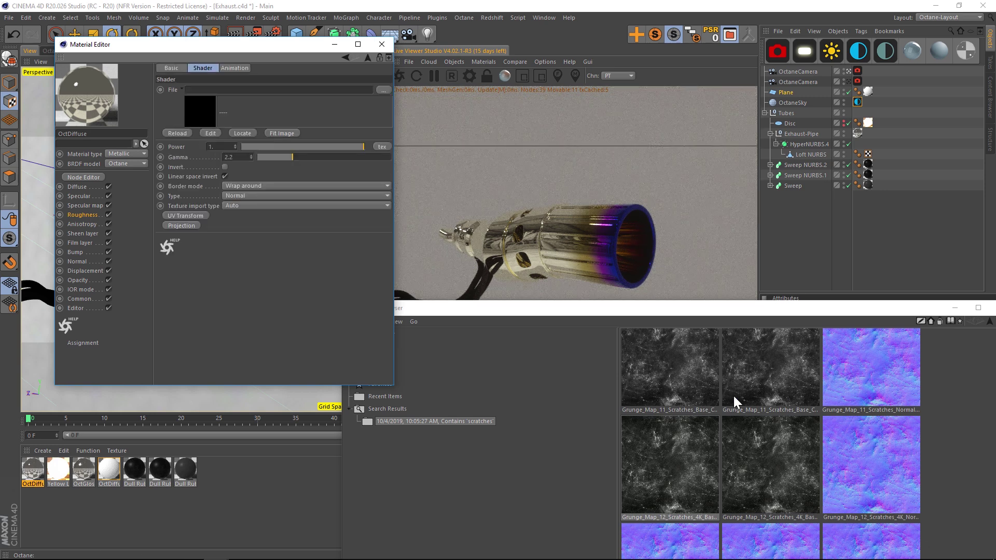
drag(685, 470, 225, 93)
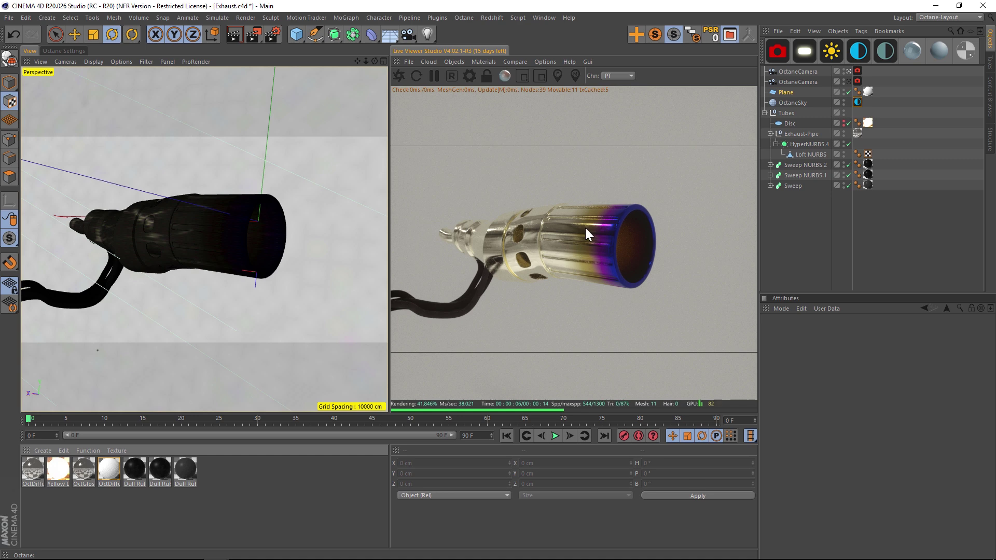
Enable A/B comparison in the Live Viewer for the render with scratched roughness.
click(514, 61)
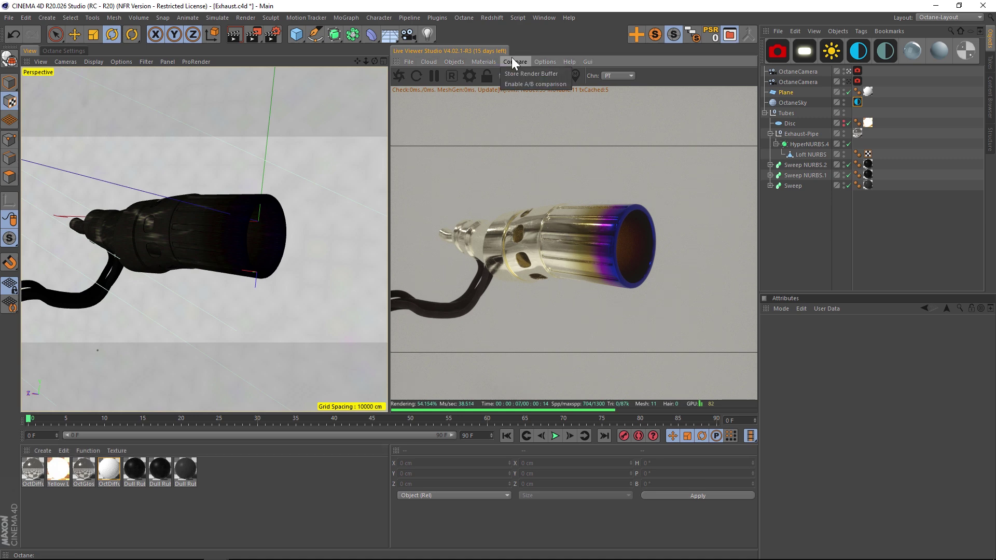
click(525, 83)
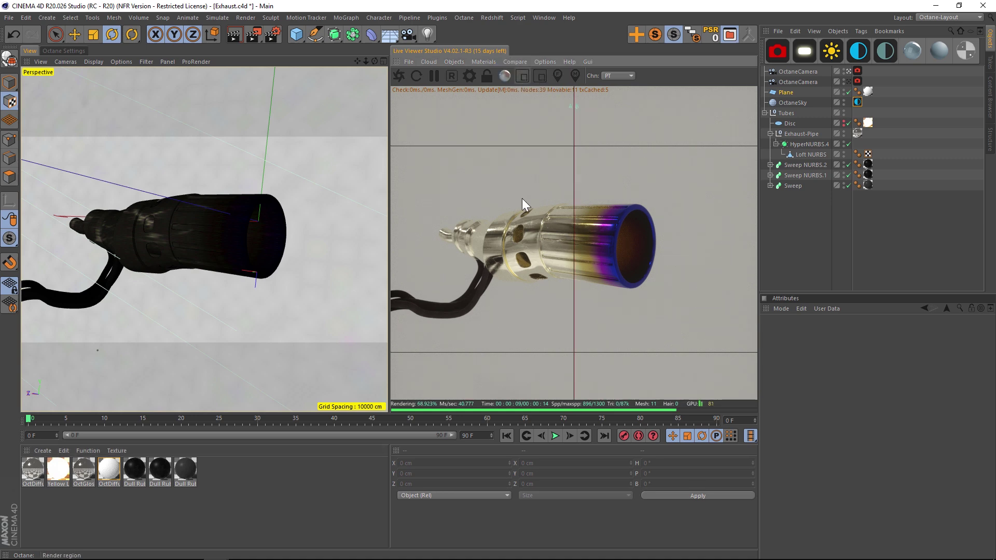
Clear the scratches texture from the material's Roughness channel and compare both renders by shifting the A/B divider towards the exhaust's rim.
double_click(30, 471)
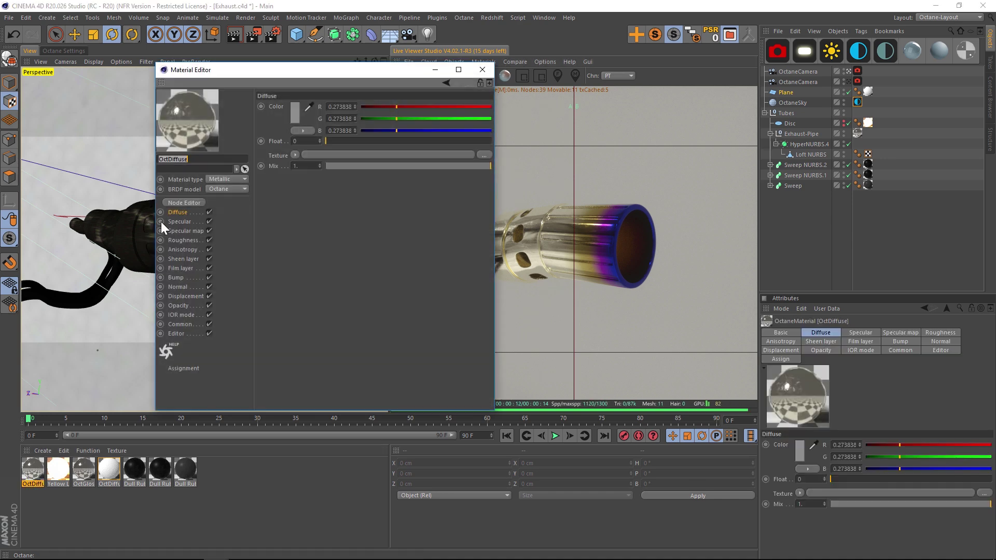
click(181, 240)
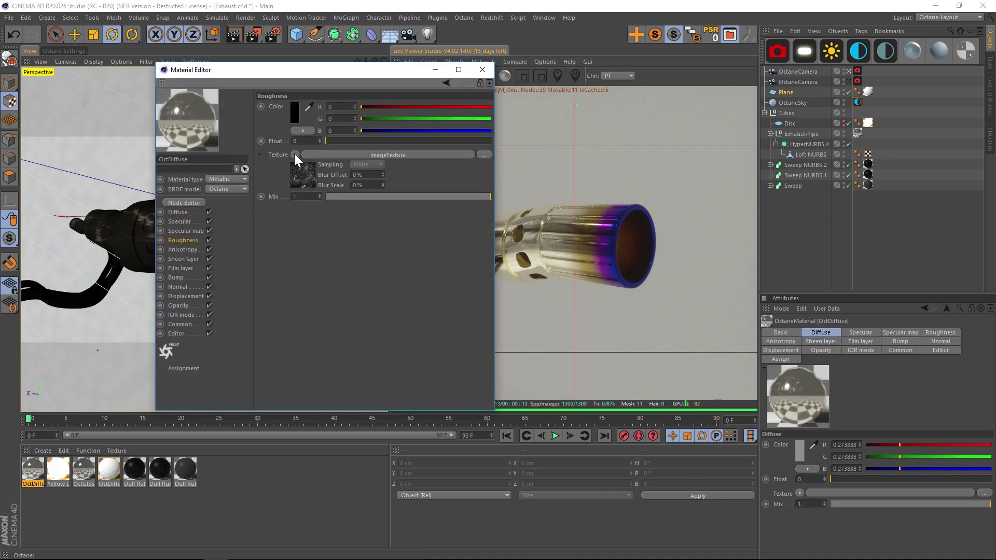
click(482, 70)
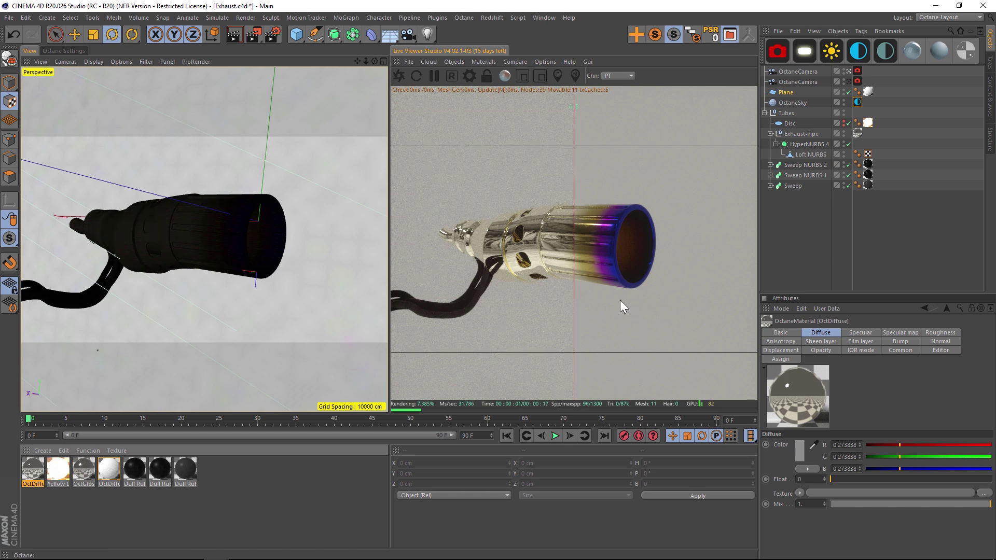
drag(574, 295, 640, 285)
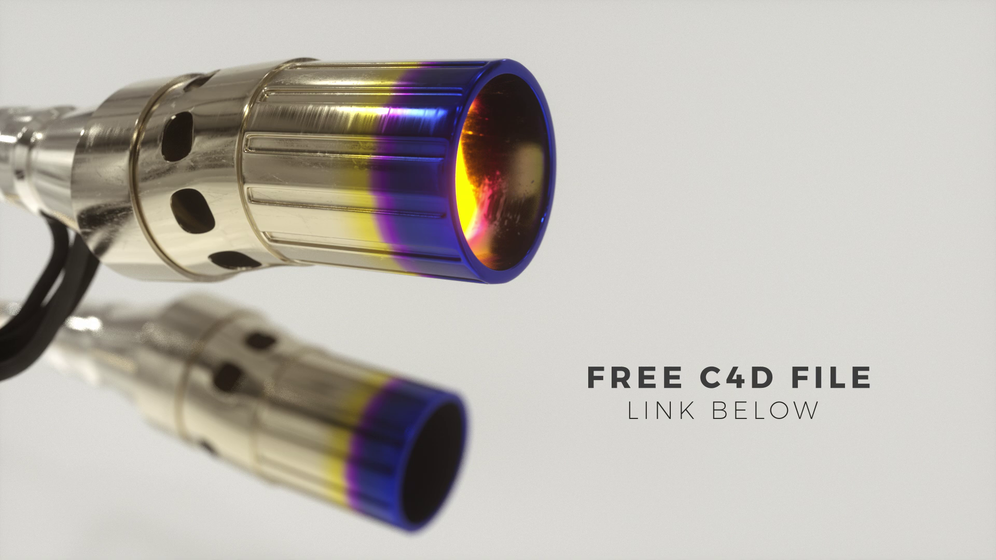